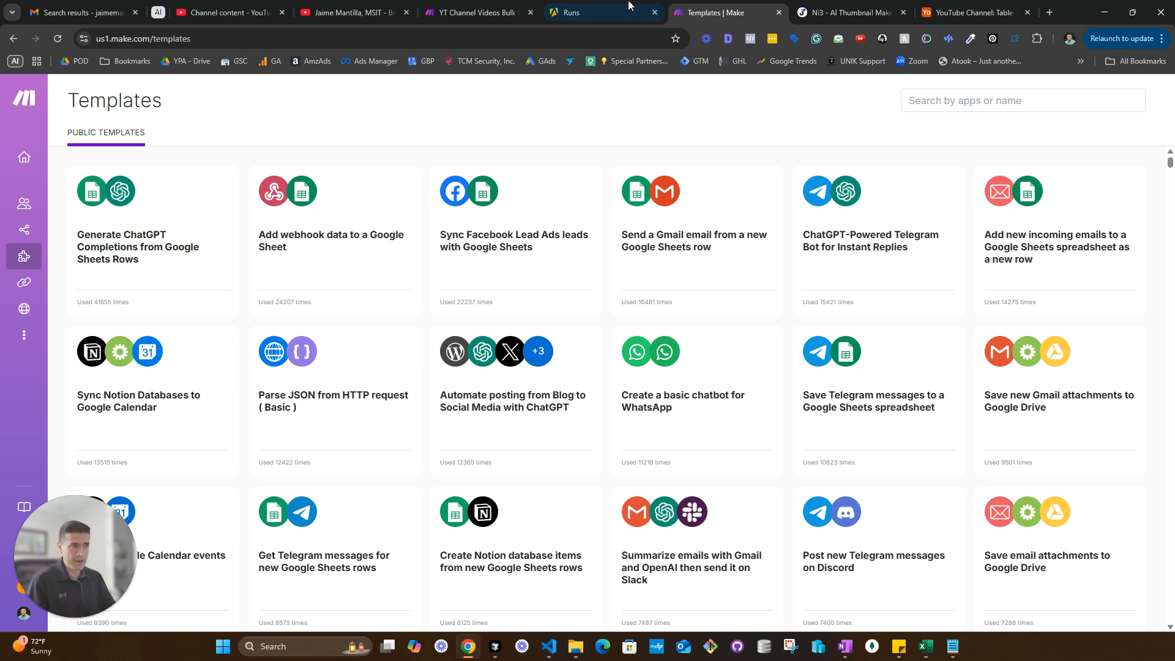
Review the YT Channel Videos Bulk Scraper scenario alongside the YouTube Channel table in Airtable
click(487, 12)
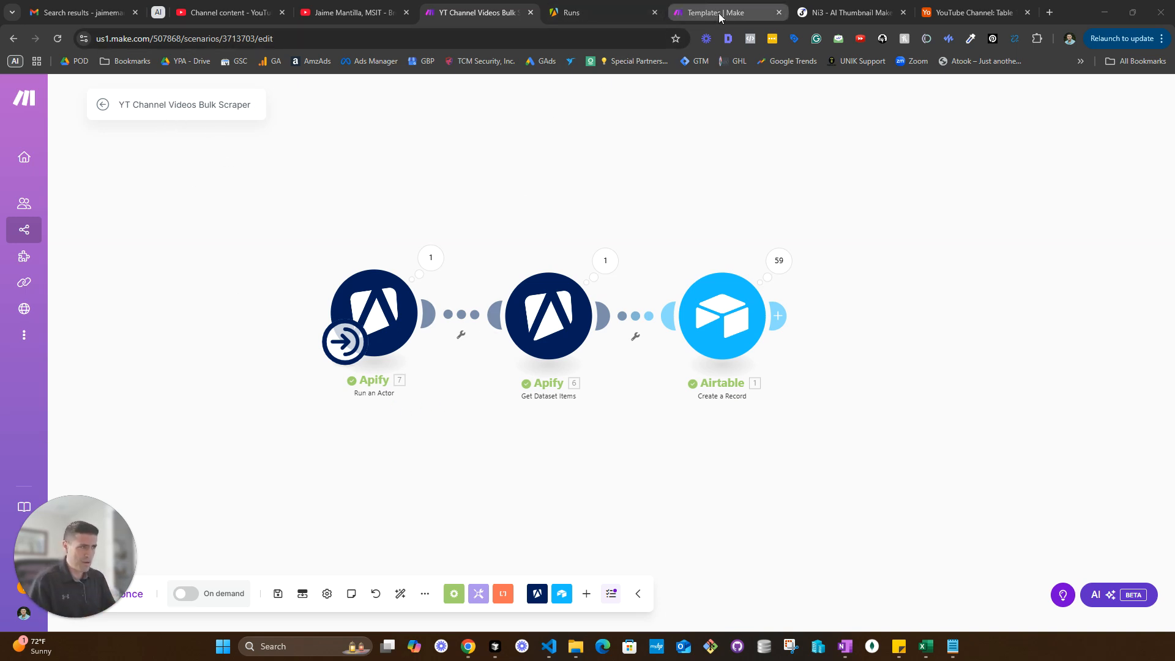
click(985, 15)
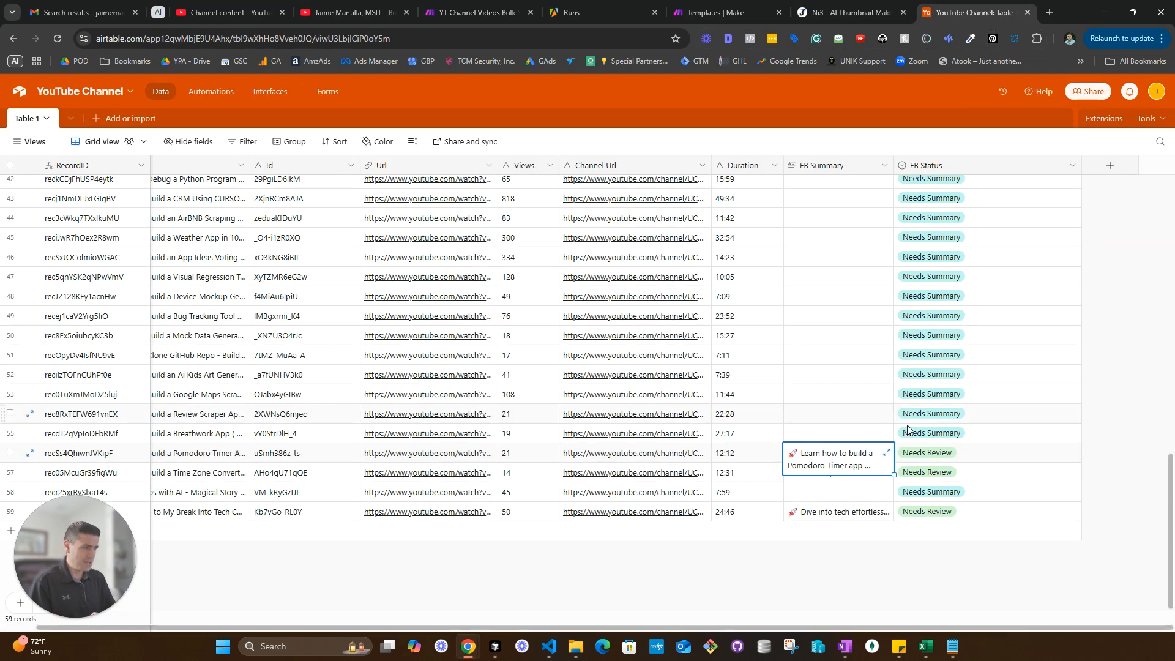
click(475, 14)
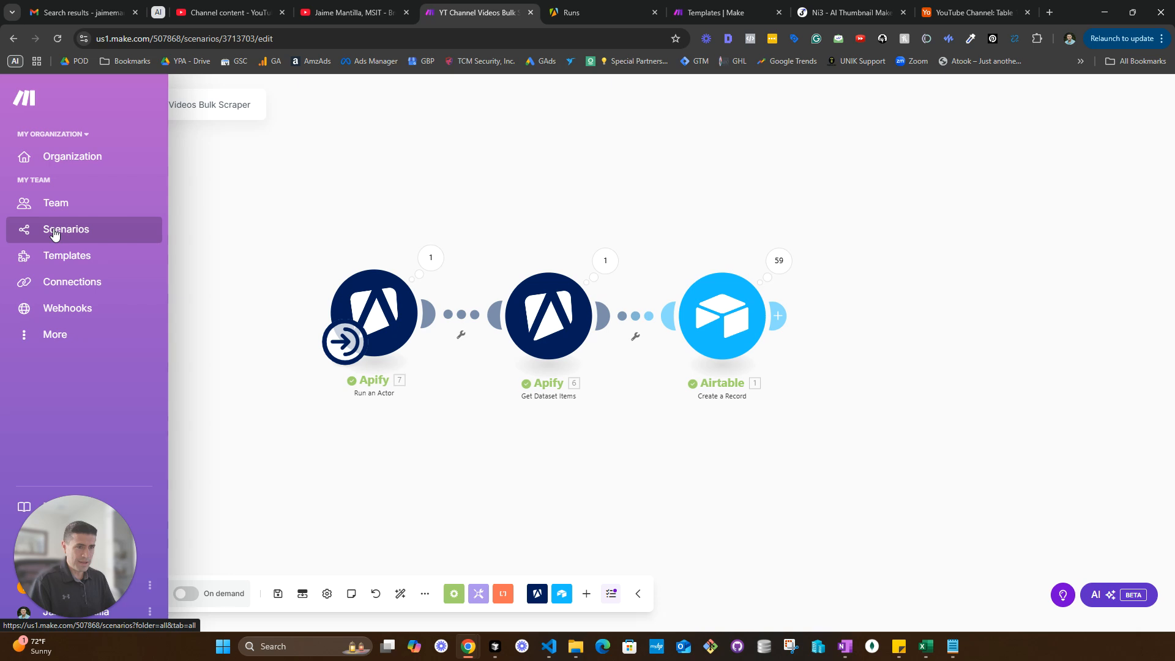
Leave the bulk scraper scenario, discarding its unsaved changes, and open the scenario "Find YouTube videos in a channel, summarize with ChatGPT"
click(53, 231)
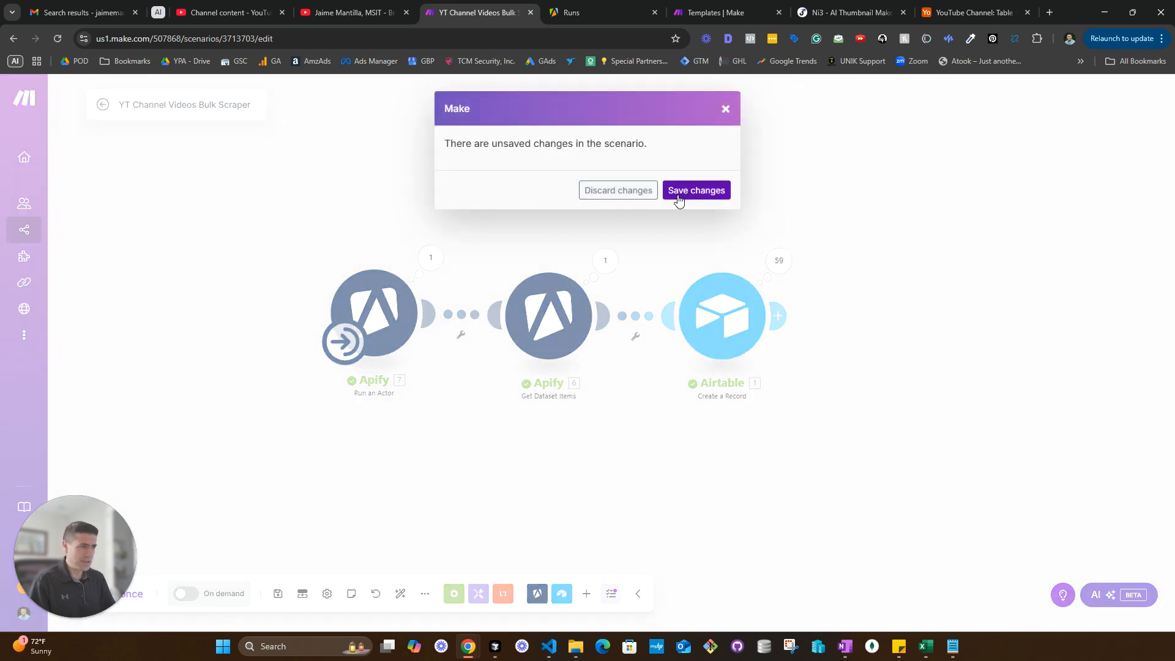
click(629, 191)
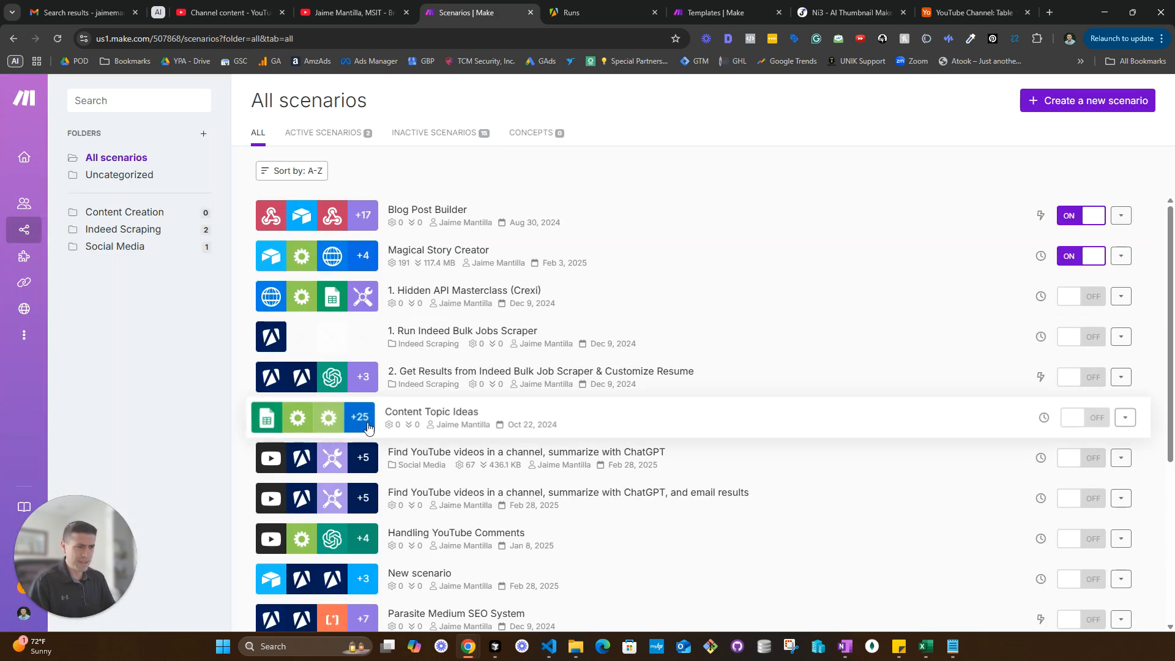
scroll(366, 352, down, 3)
scroll(366, 352, up, 1)
click(332, 335)
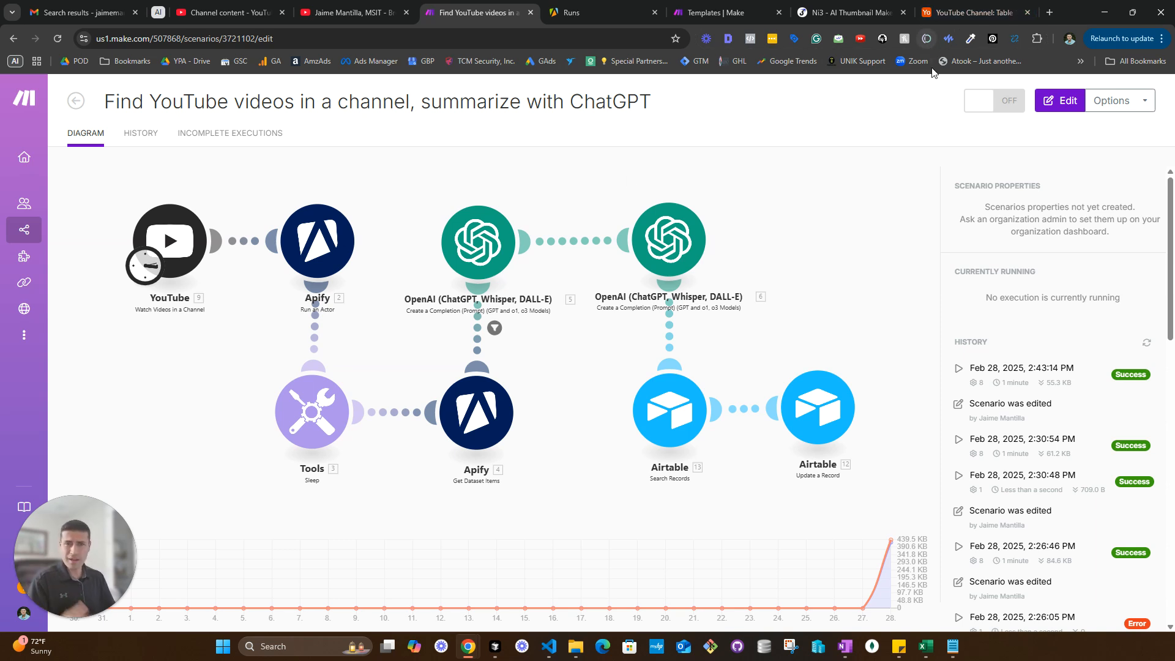
Switch to the Airtable table and read the full FB Summary of the Pomodoro Timer record, including its hashtags
click(956, 18)
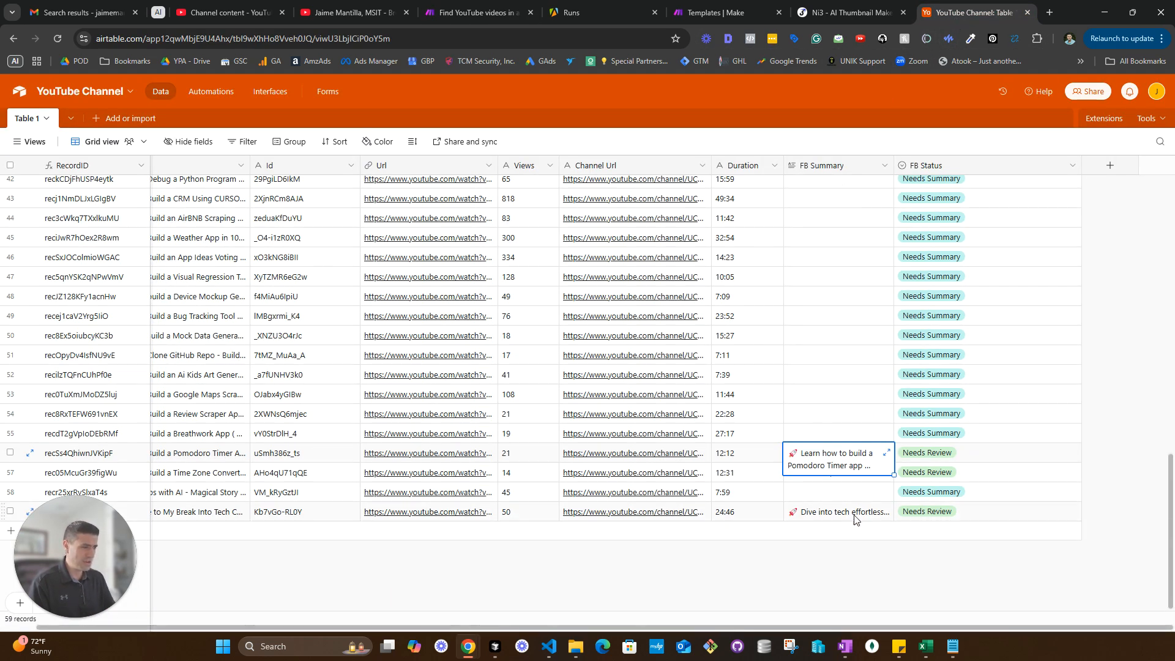
click(843, 459)
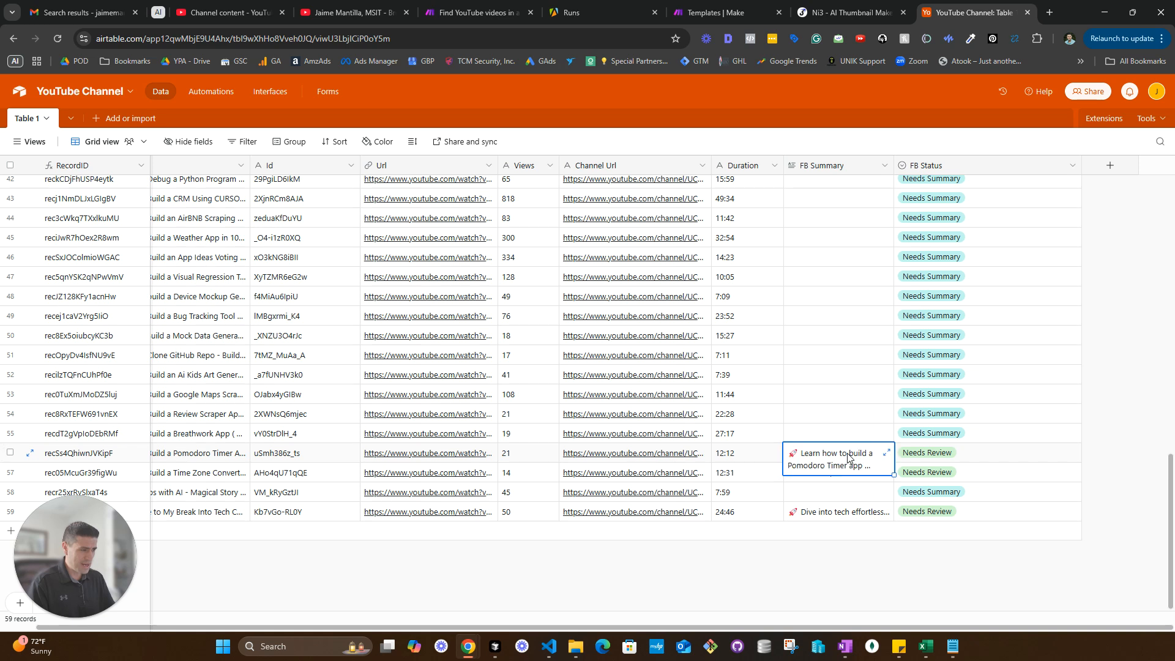
click(885, 457)
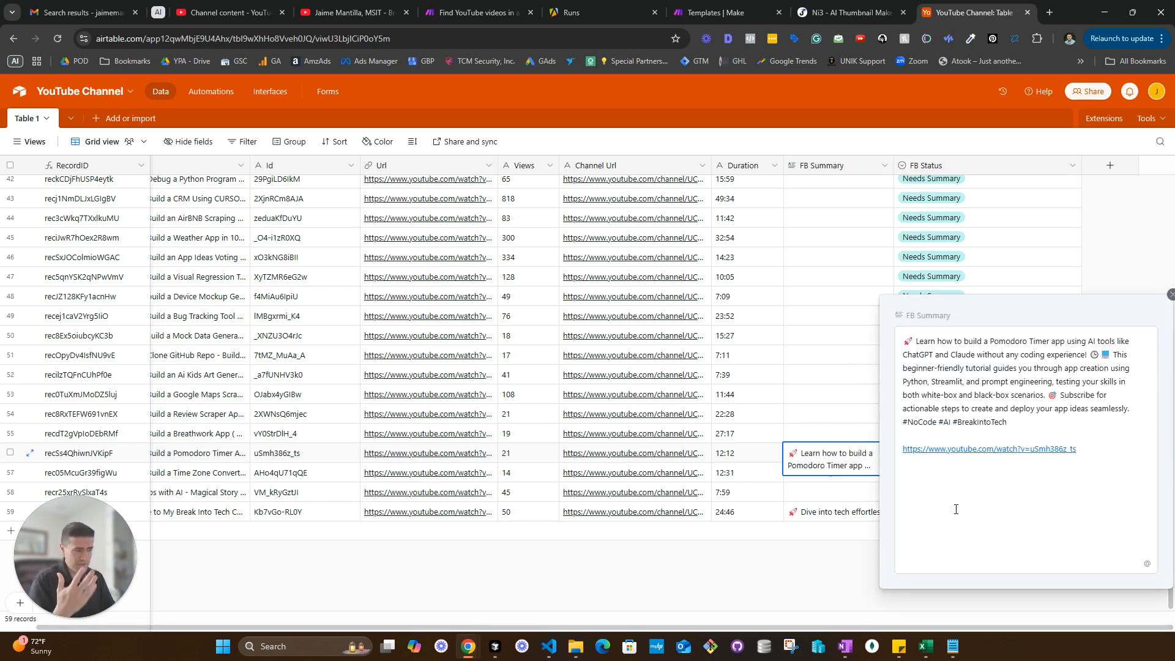
drag(1009, 420, 951, 421)
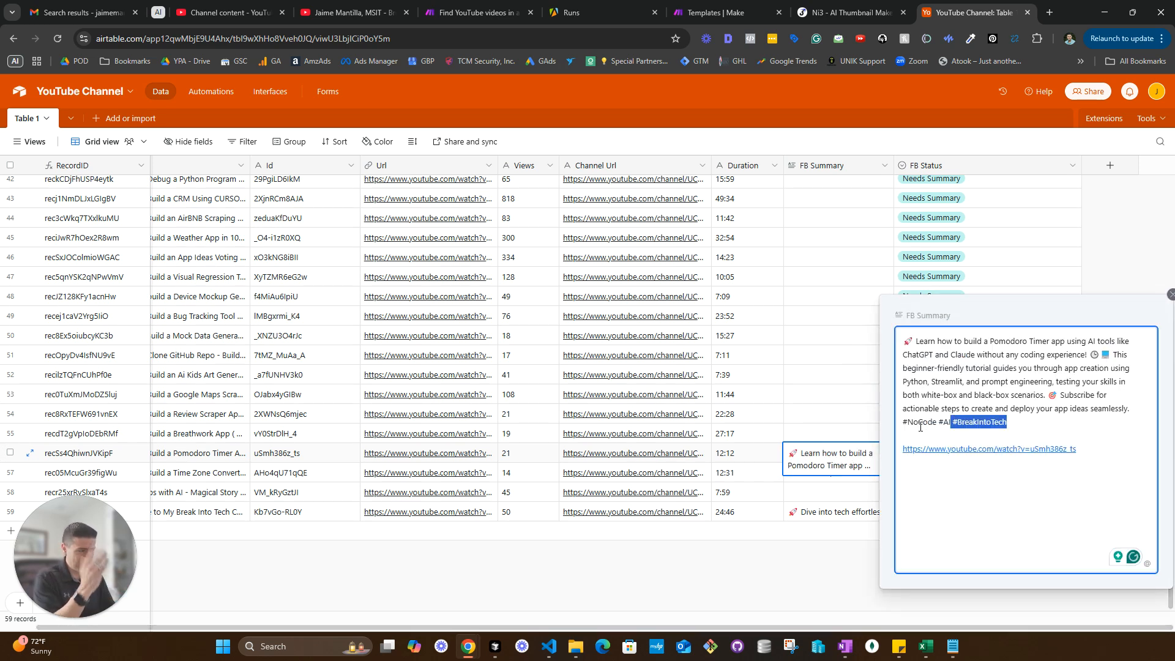
click(710, 587)
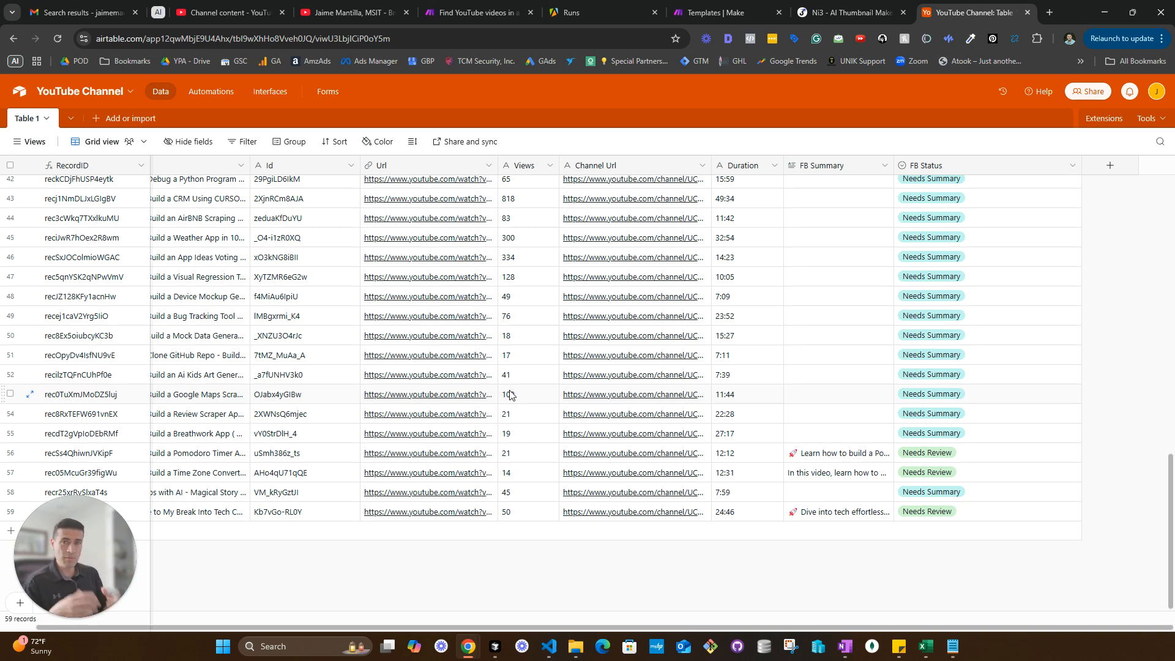
Filter Make's public templates by the YouTube app
click(715, 14)
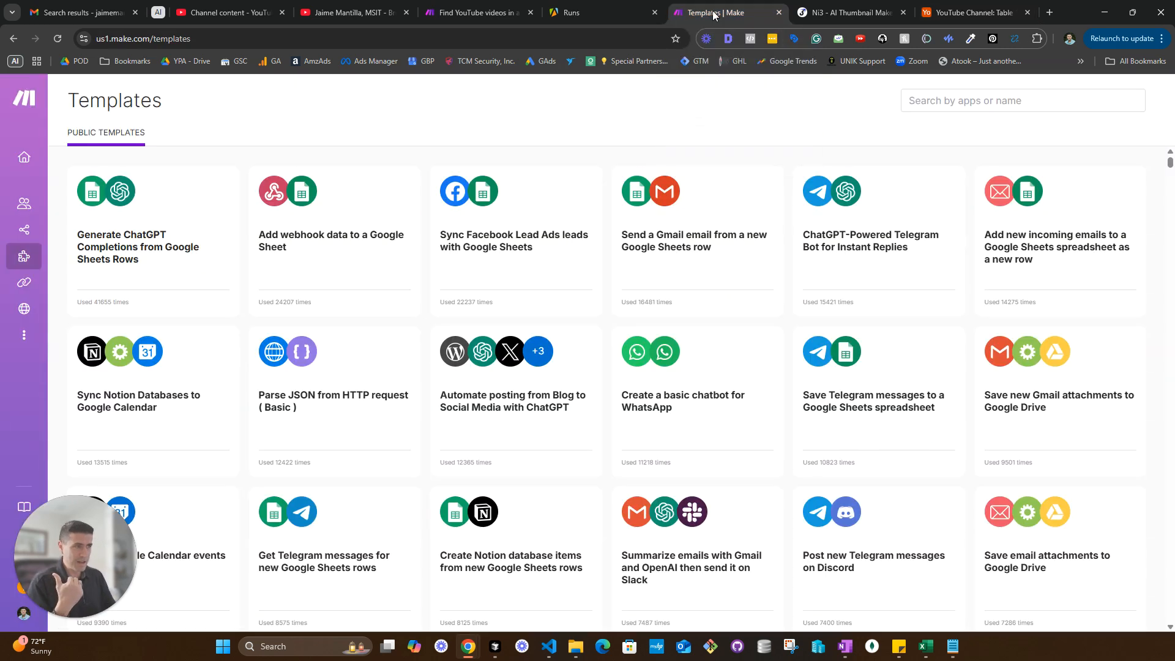
click(963, 102)
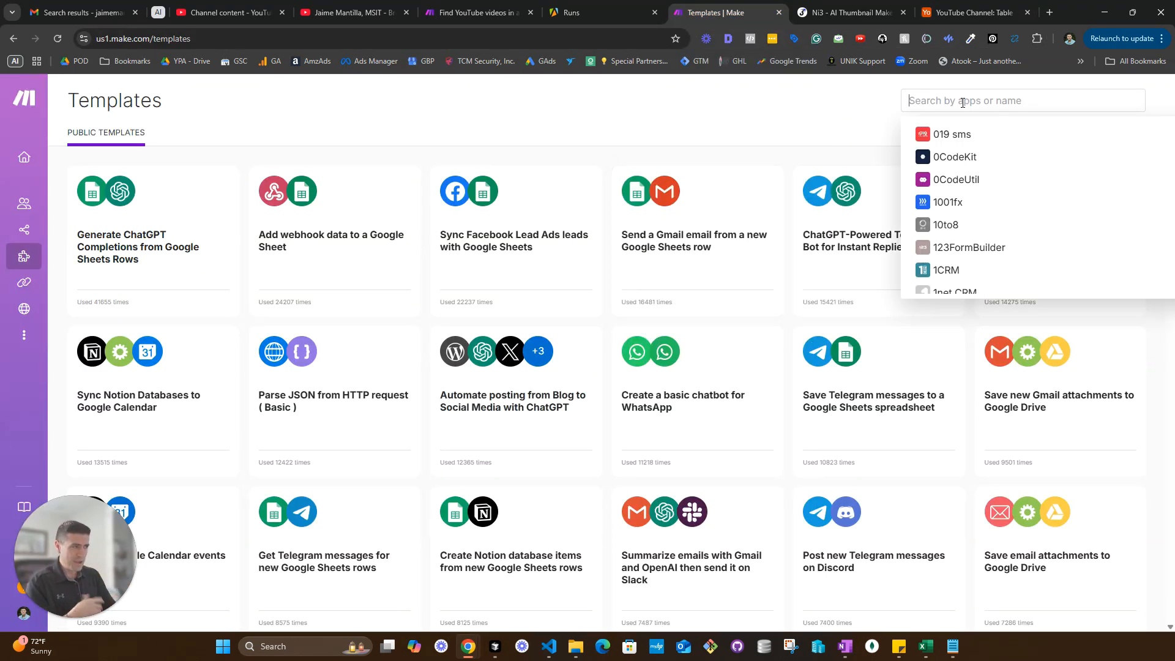
text(youtn)
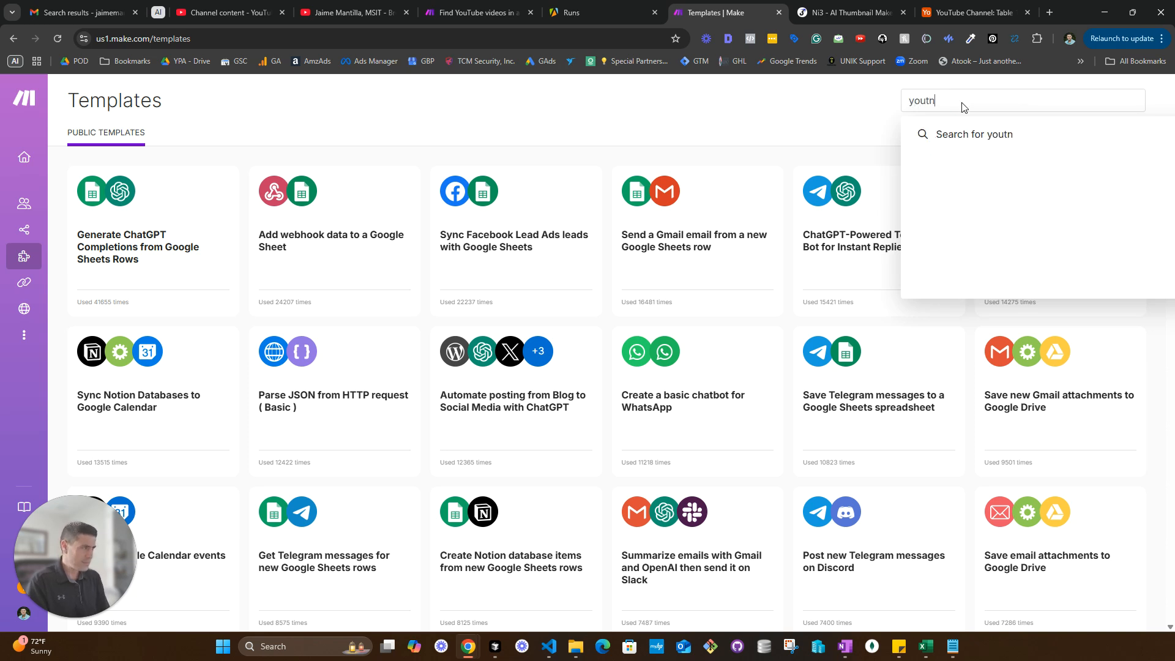
text(b)
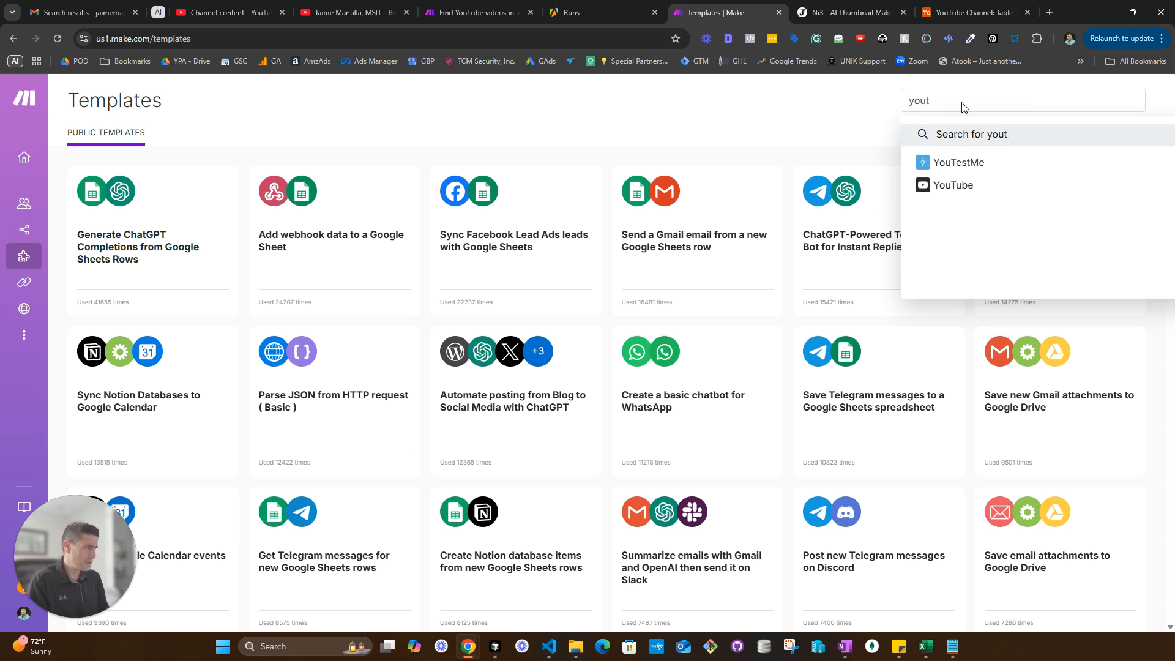
click(956, 184)
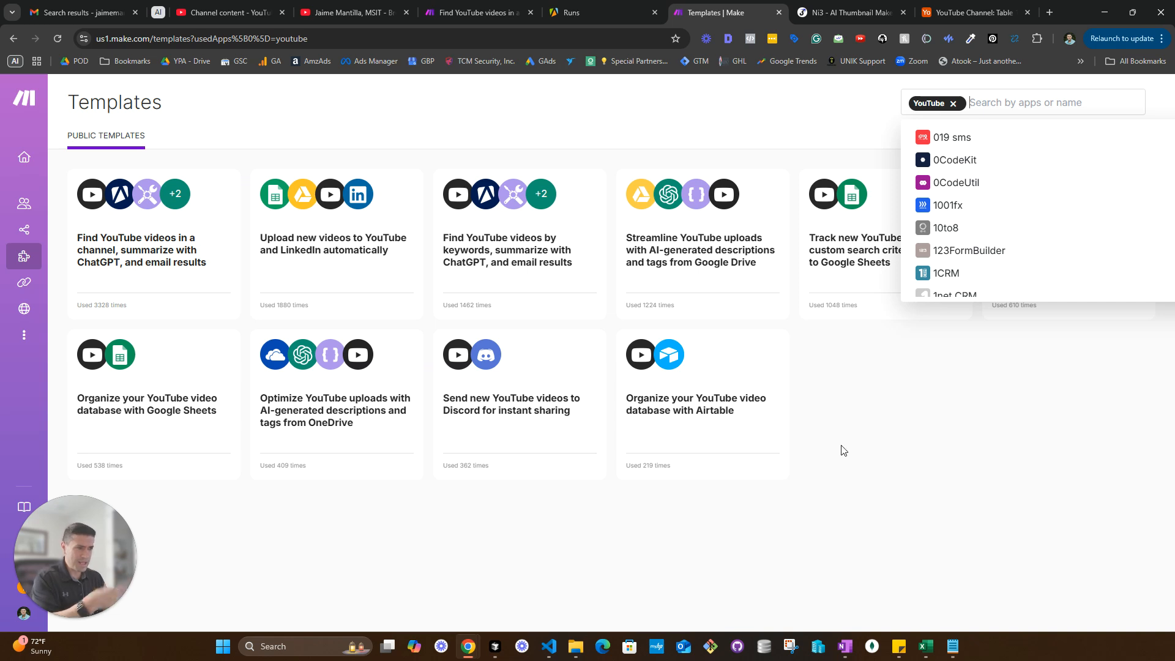
Open the template "Find YouTube videos in a channel, summarize with ChatGPT, and email results" and view its full diagram
click(182, 257)
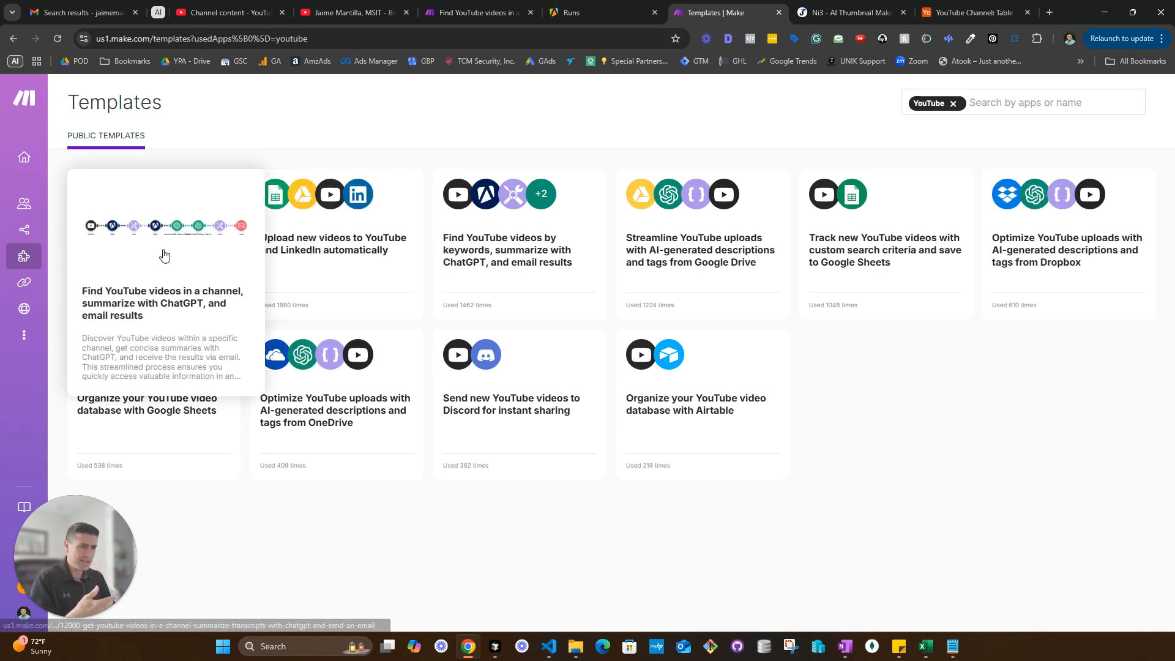
click(164, 254)
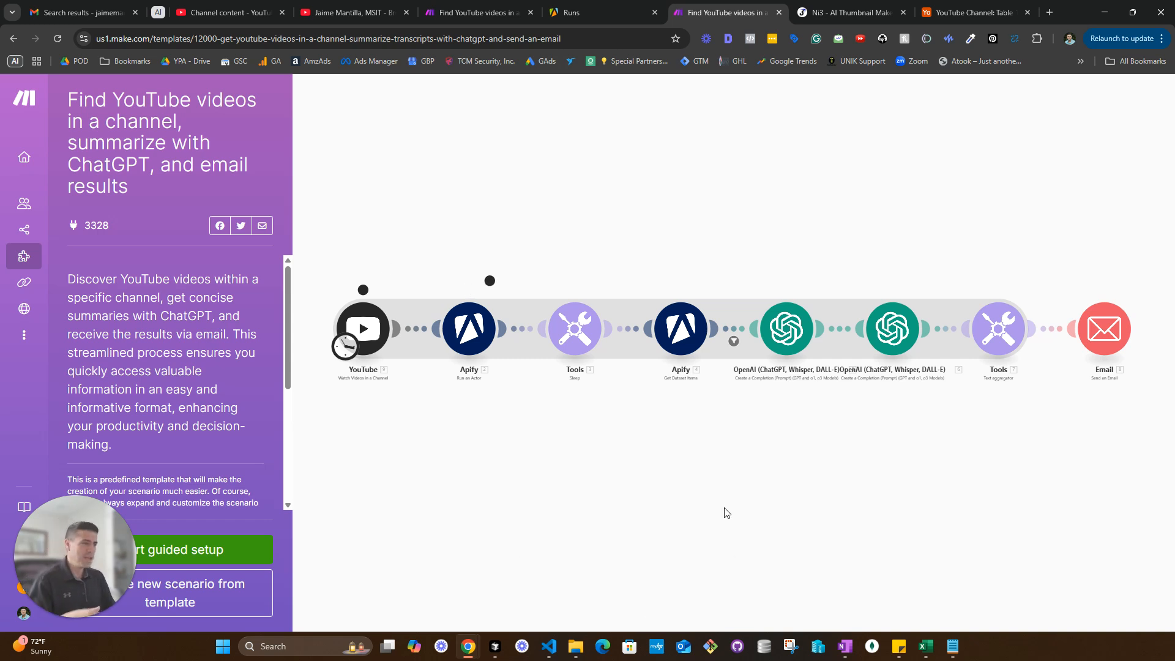
click(649, 221)
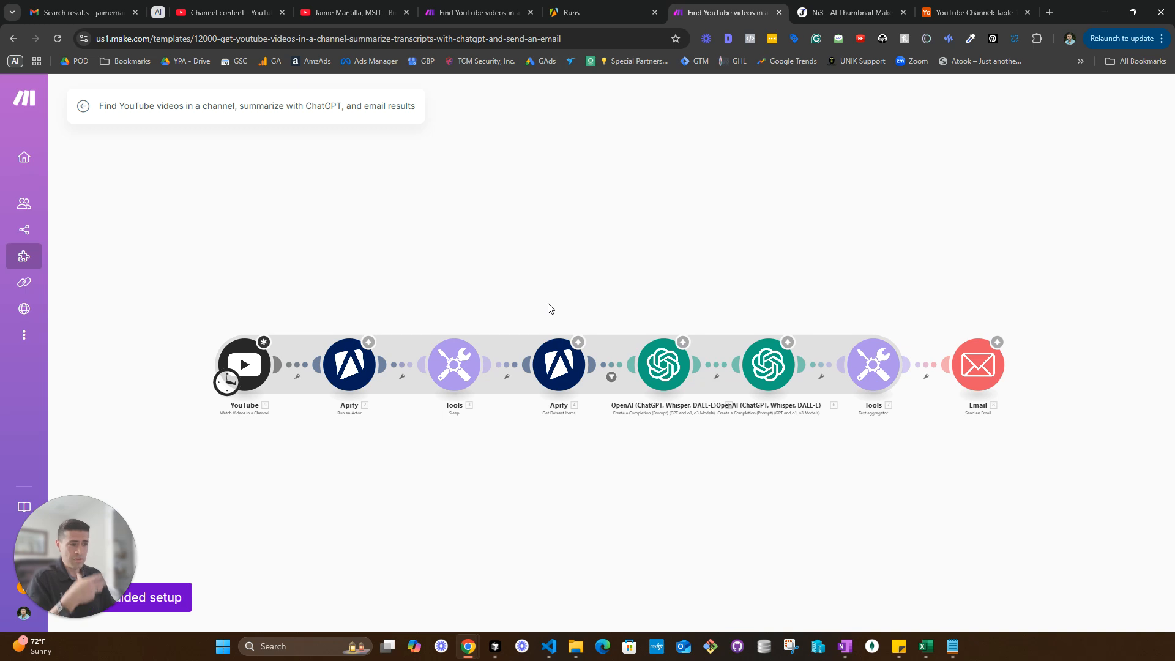
Switch to the Ni3 thumbnail maker and look through the thumbnails already generated
click(820, 13)
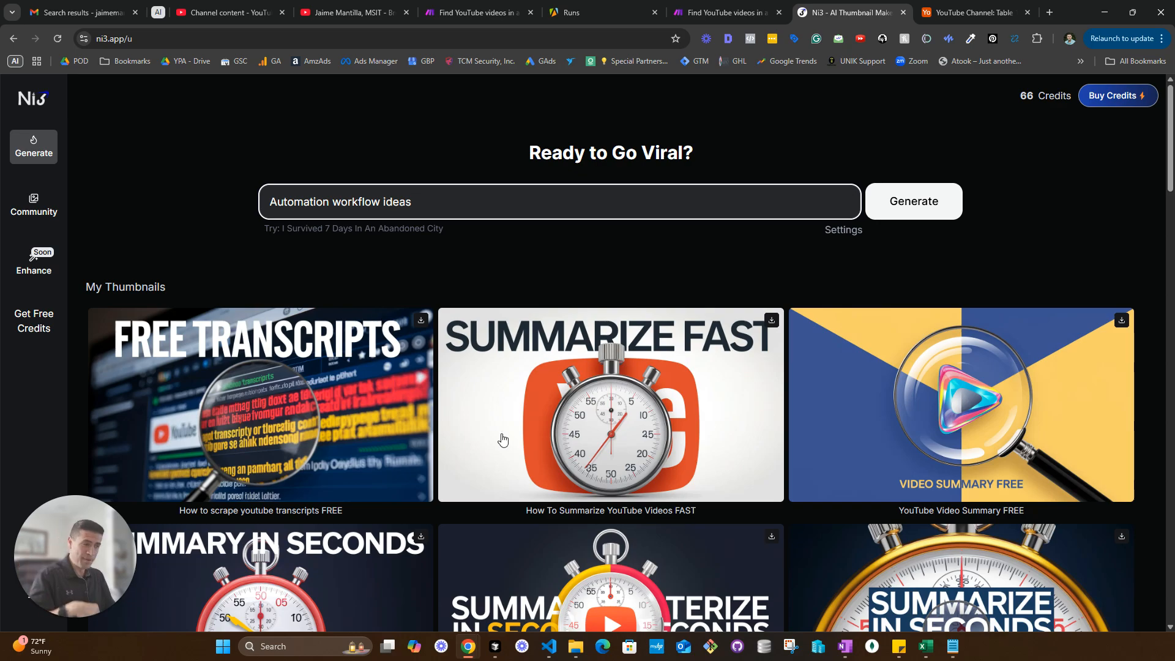
scroll(499, 440, down, 10)
scroll(502, 445, down, 8)
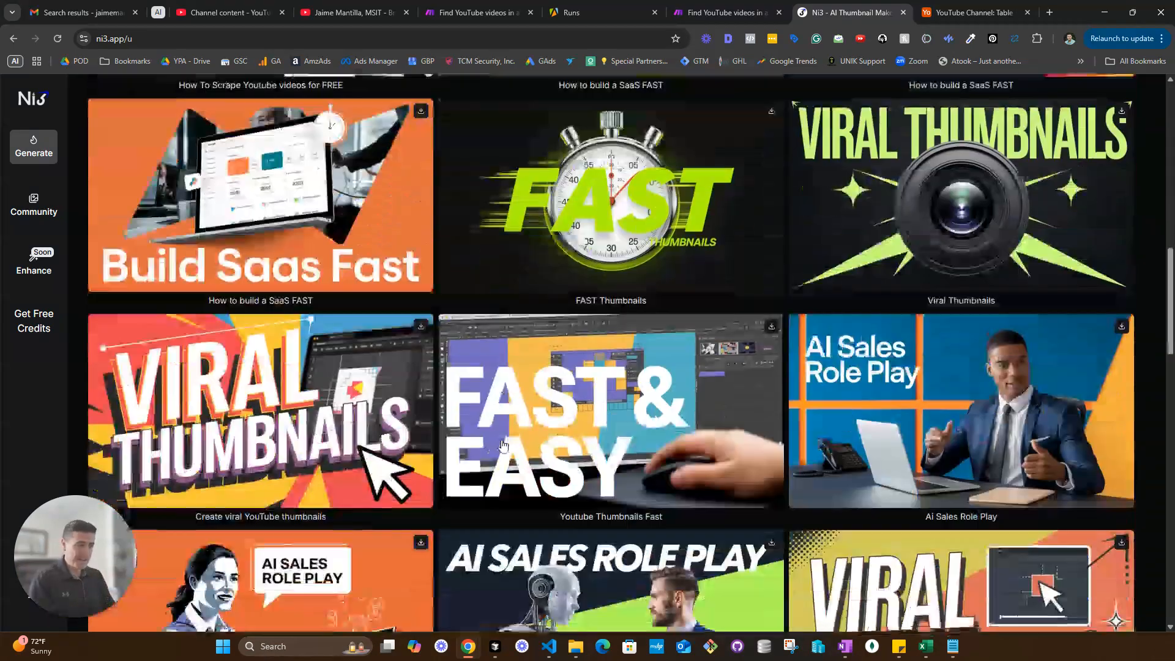
scroll(502, 445, up, 6)
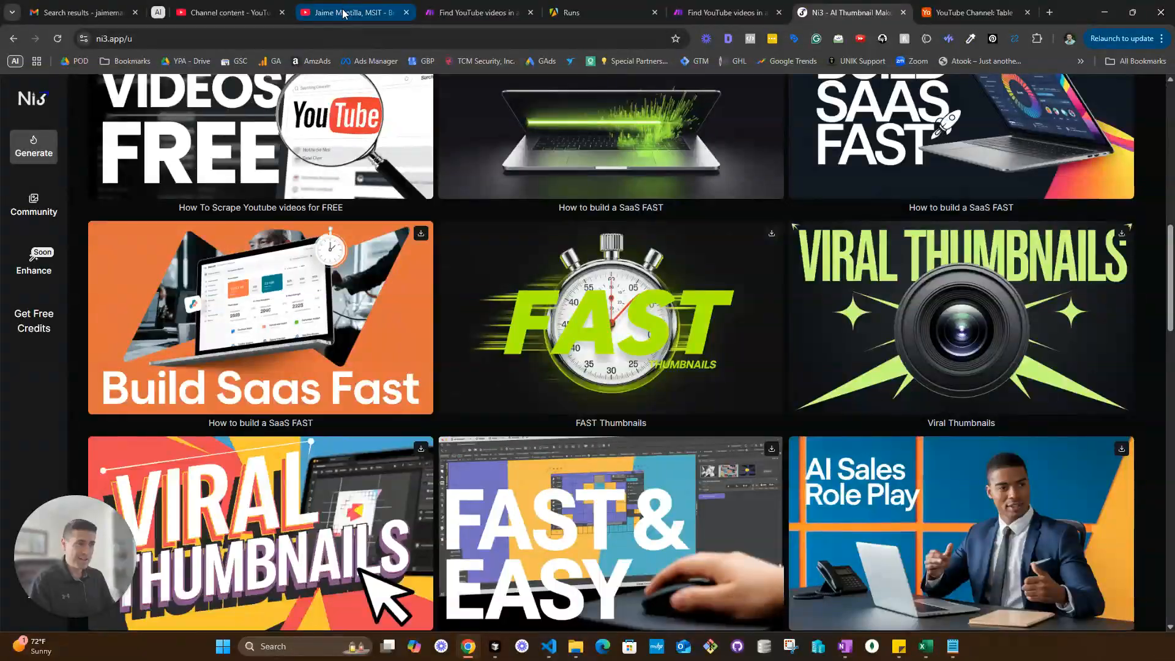
Look over the thumbnails of the latest videos on the Break Into Tech YouTube channel
click(345, 9)
scroll(387, 364, up, 6)
scroll(387, 364, down, 1)
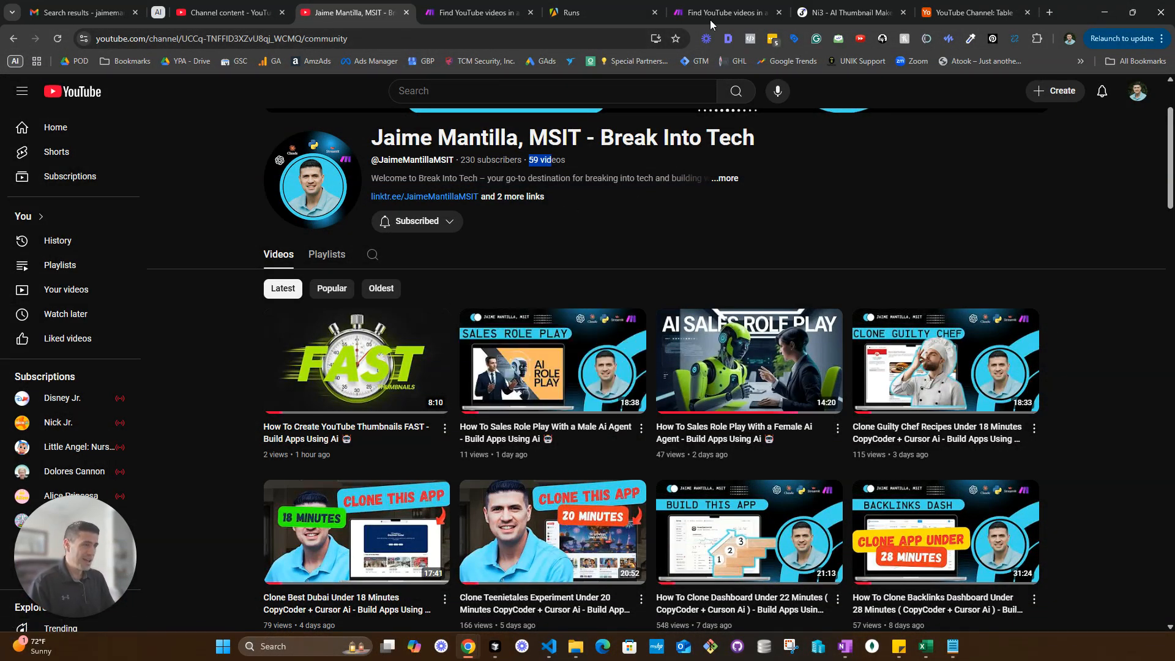
Check the credit packages on Ni3's pricing page and return to the thumbnail generator
click(848, 13)
scroll(598, 445, up, 3)
scroll(598, 445, up, 5)
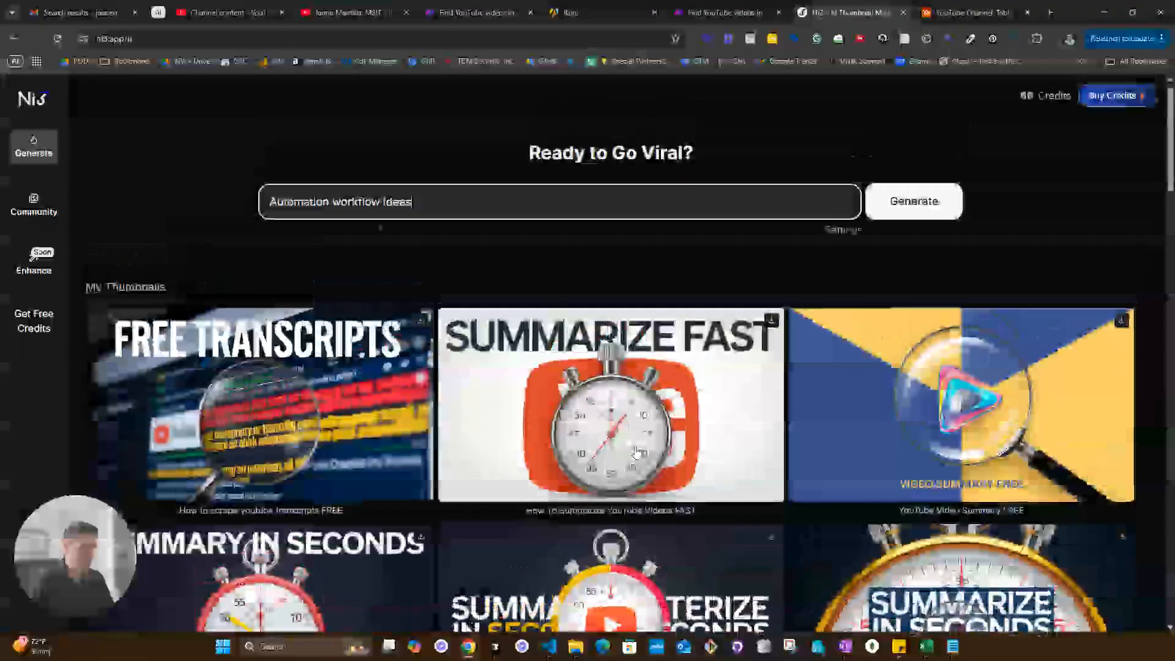
click(1108, 96)
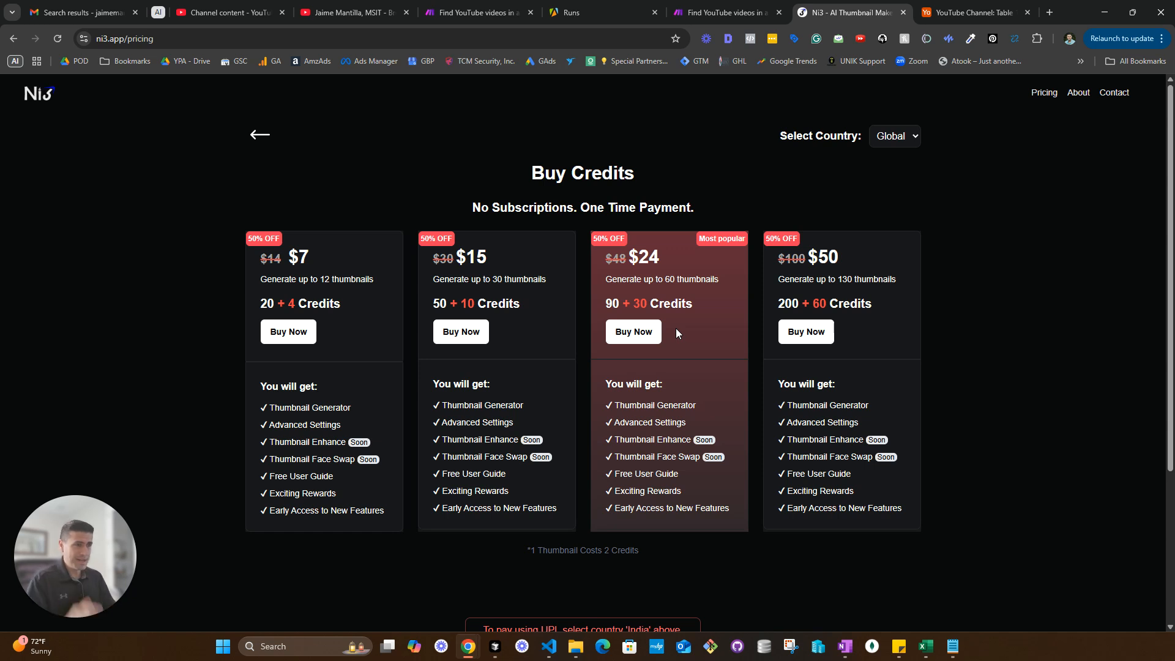
click(258, 140)
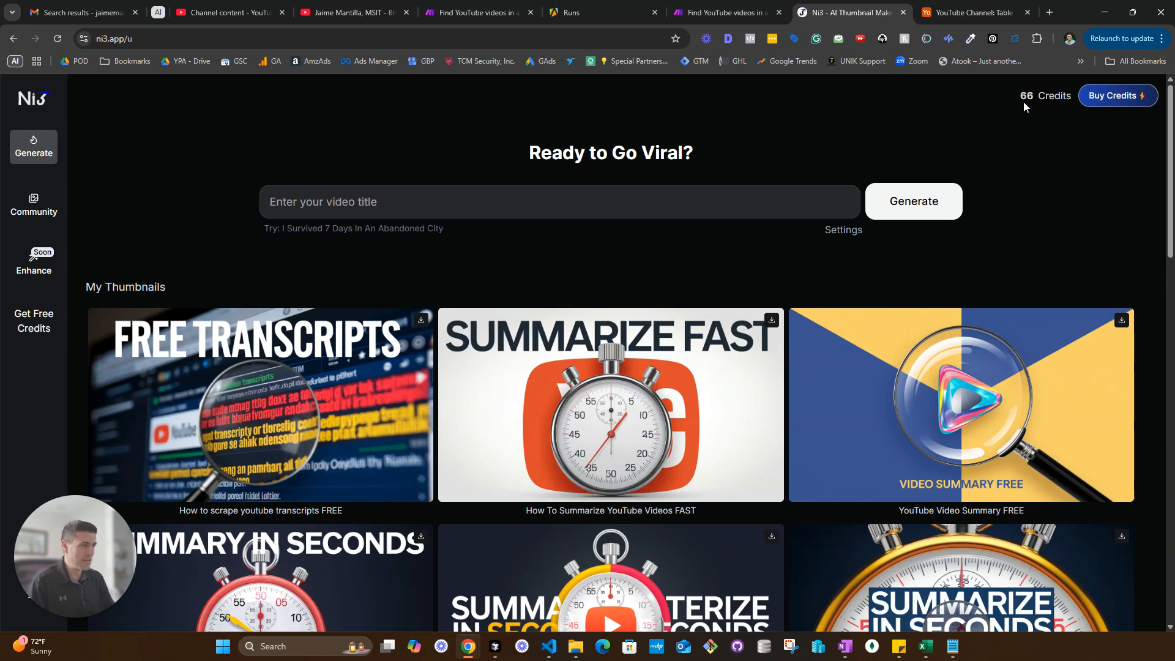
Load more of the previously generated thumbnails and browse through them
scroll(624, 410, down, 6)
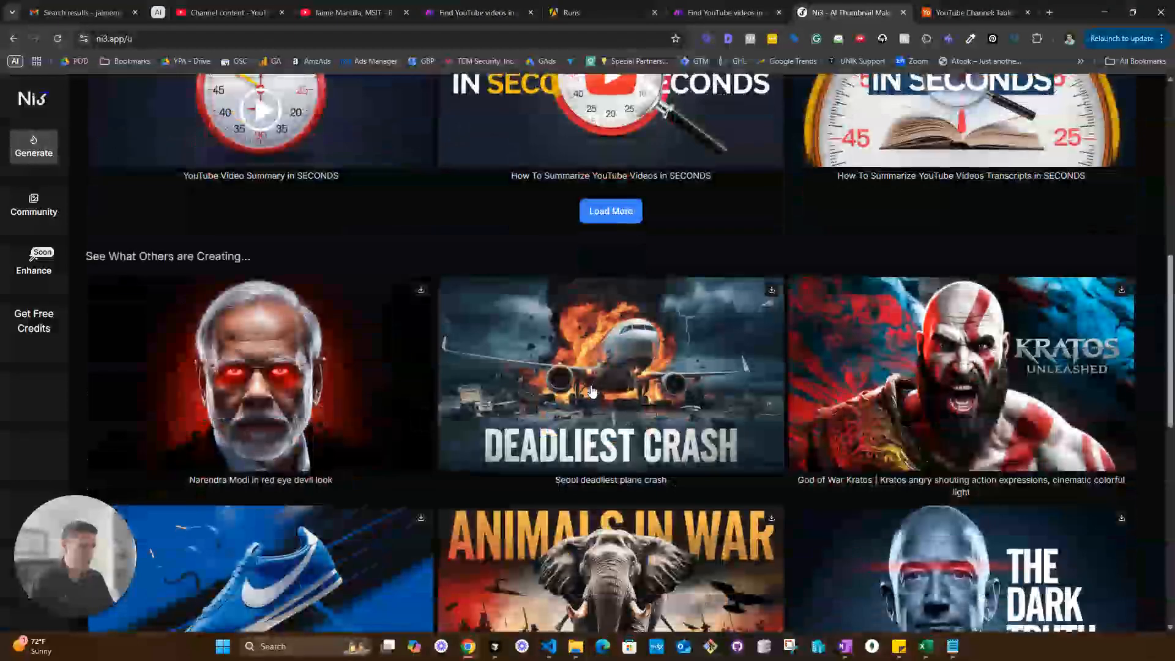
click(625, 410)
scroll(591, 347, down, 8)
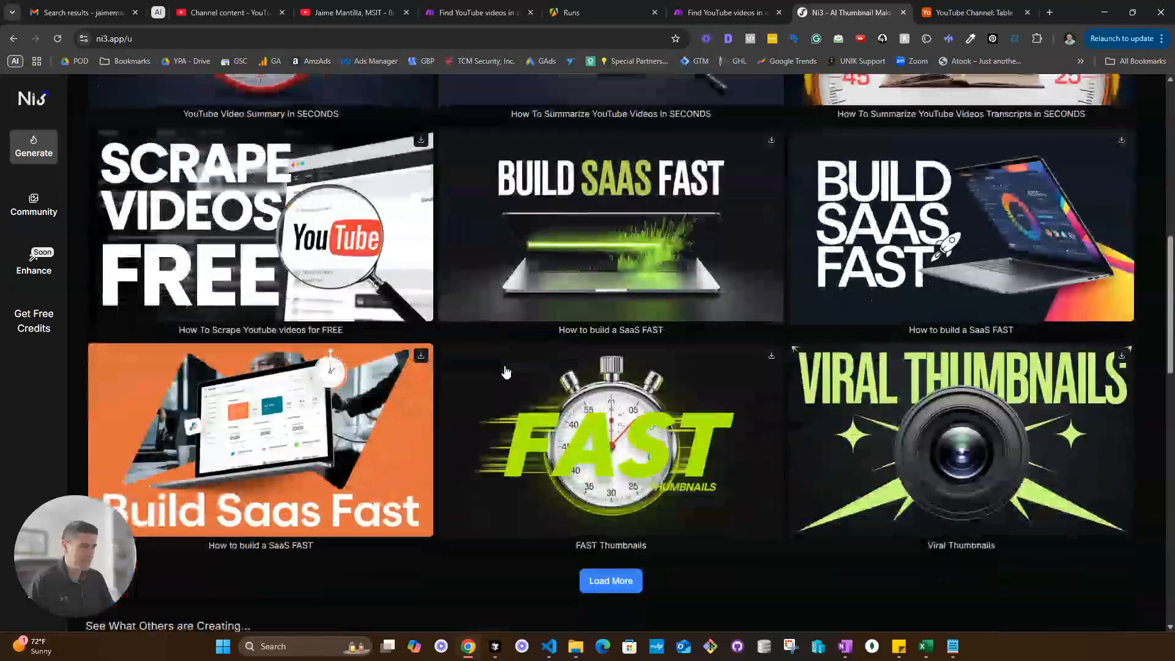
click(591, 347)
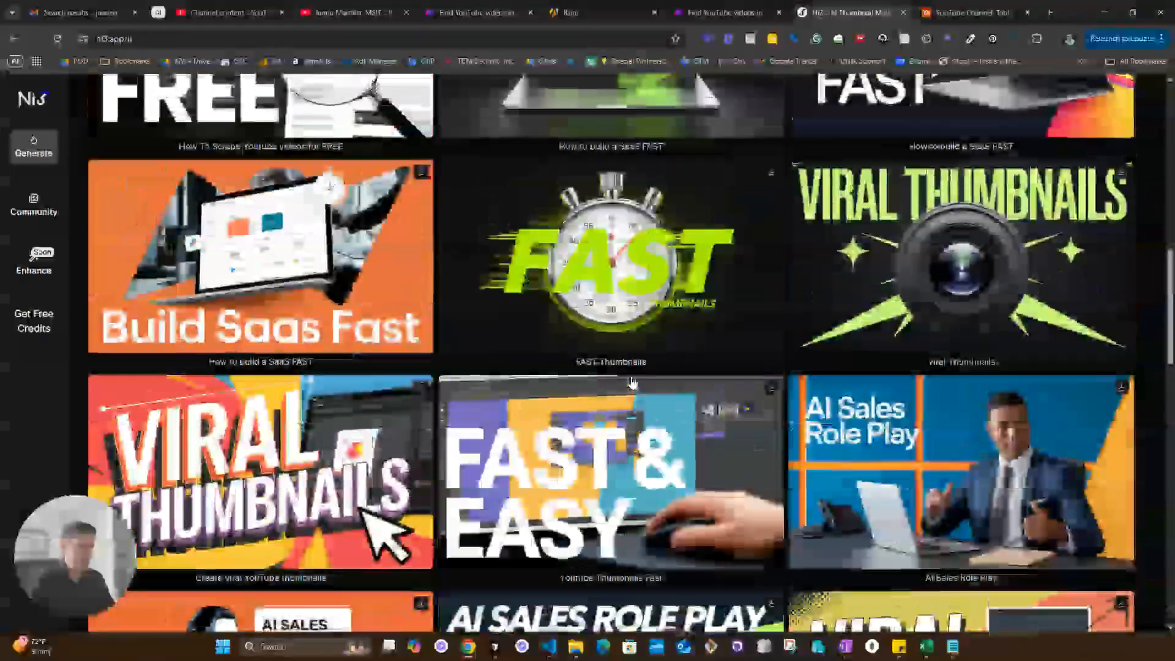
scroll(633, 379, down, 3)
scroll(633, 378, down, 4)
scroll(633, 383, up, 20)
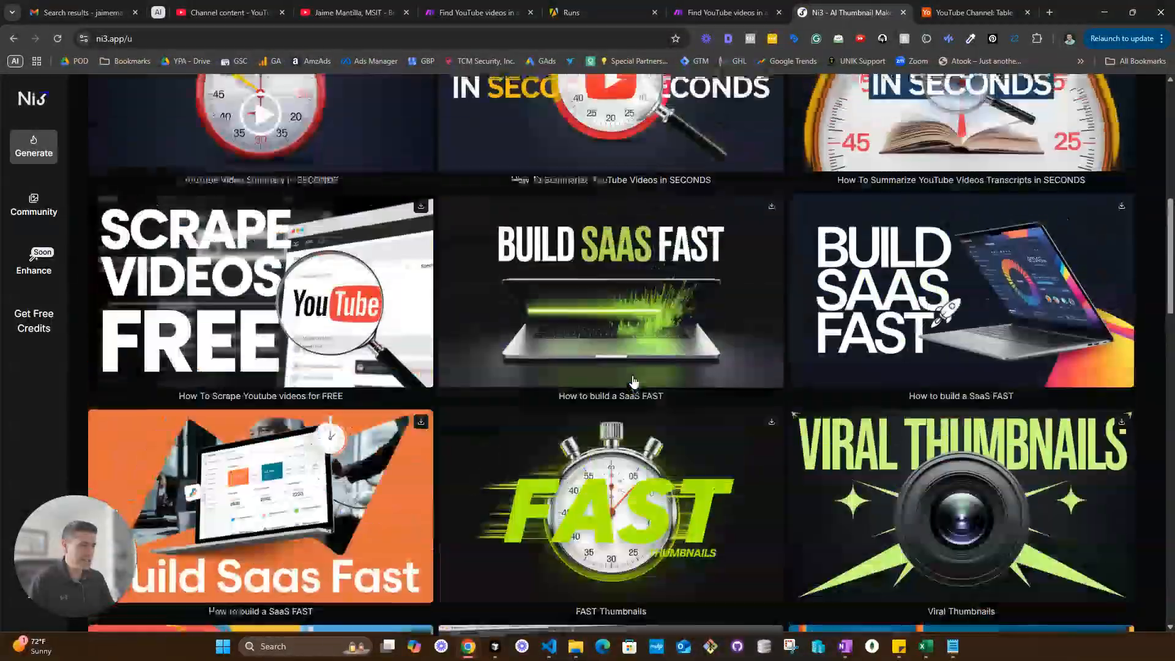
scroll(634, 379, up, 5)
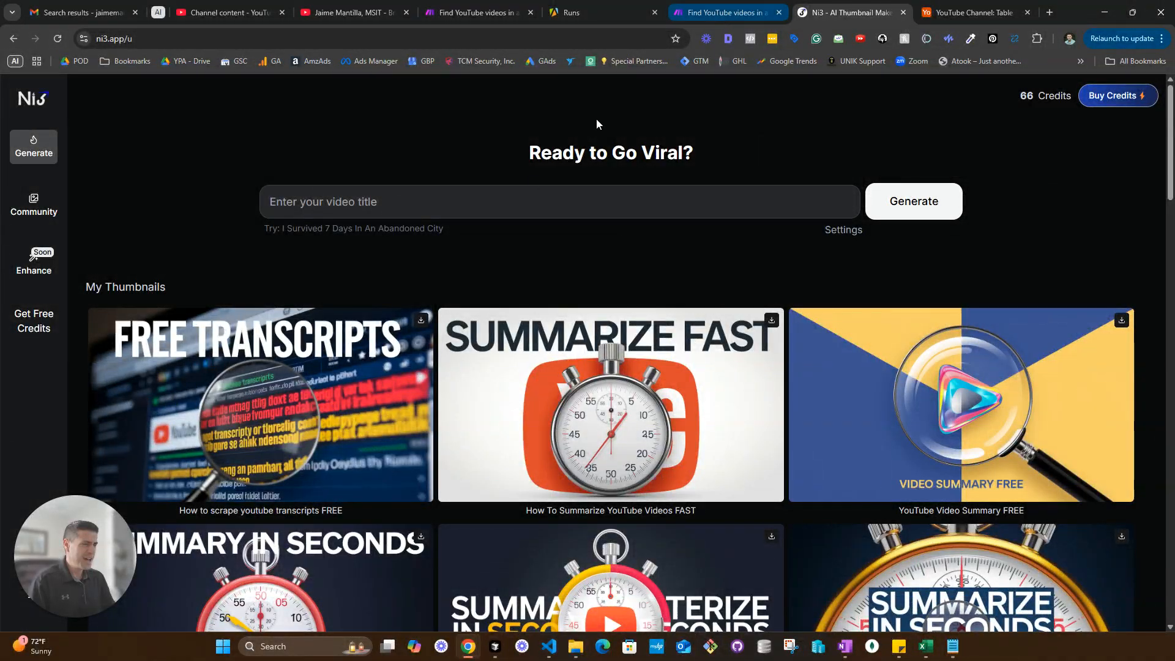
Generate a thumbnail for the video title "FREE Automation Workflow Templates"
click(521, 205)
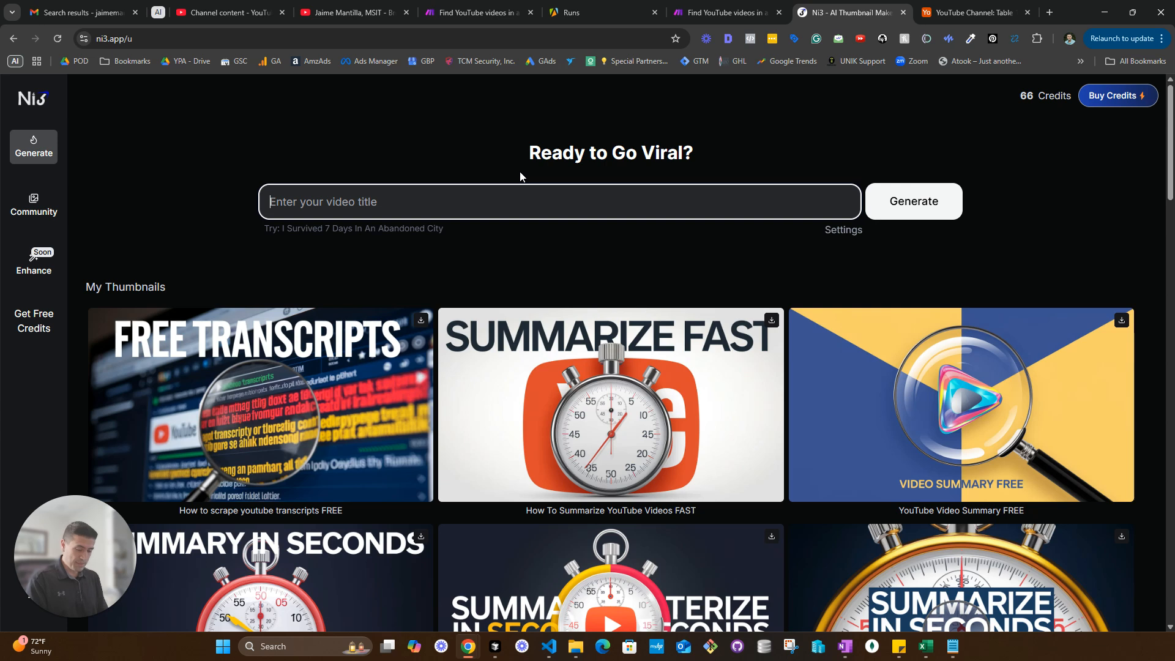
text(FR)
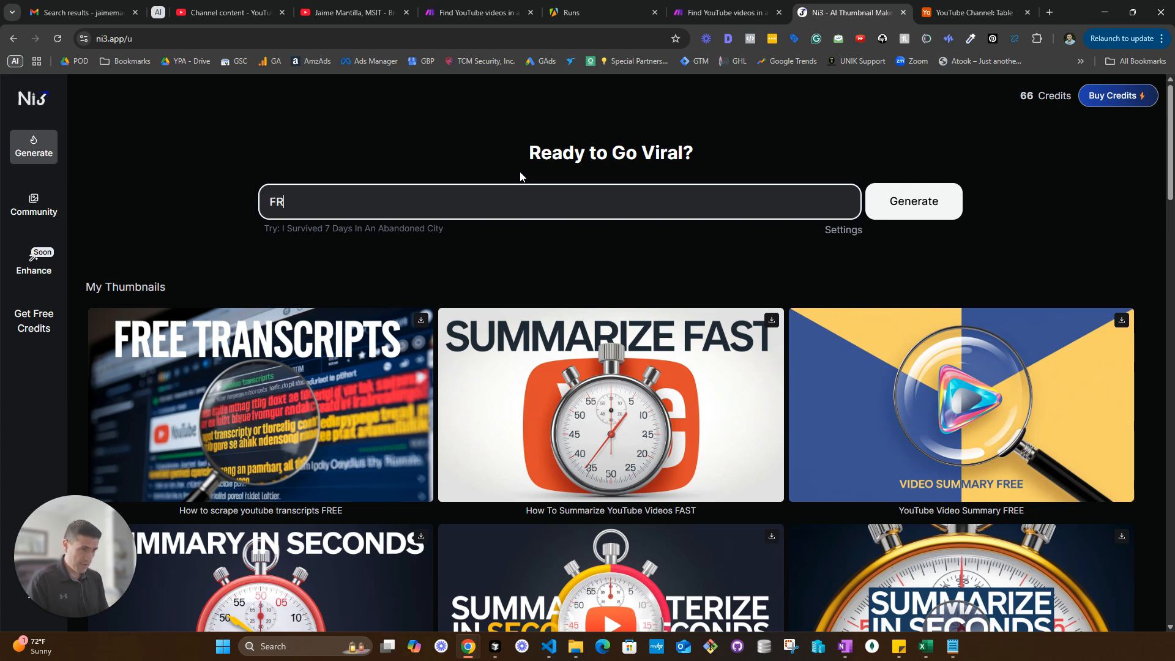
text(EE Automation)
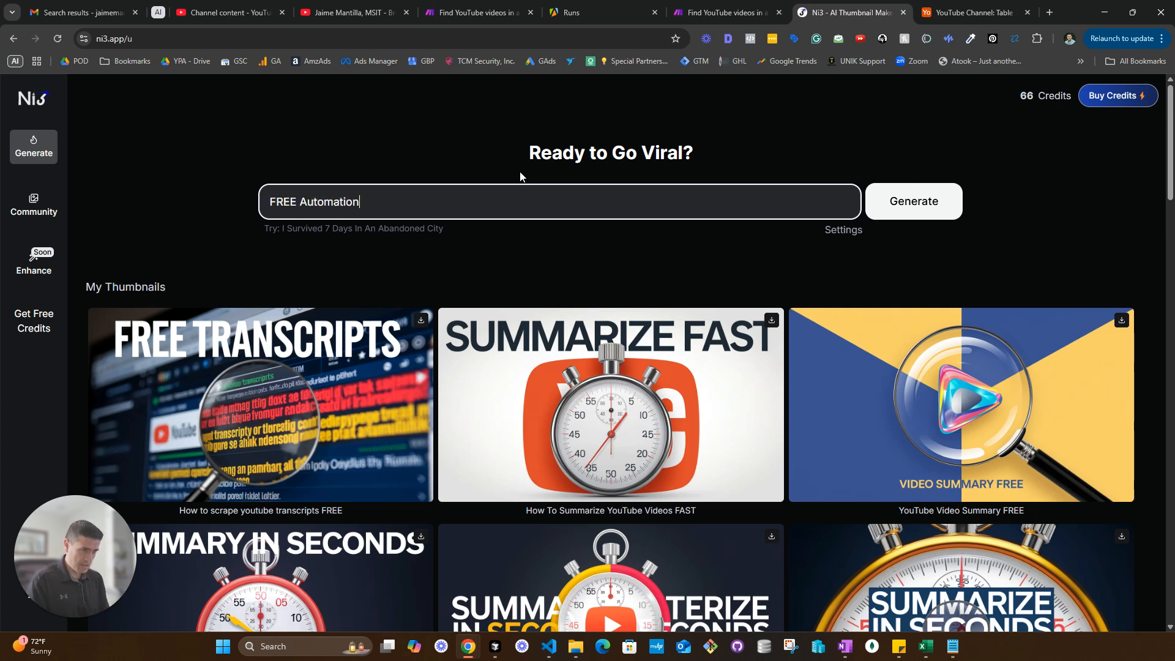
text( Wrok)
key(BackSpace)
key(BackSpace)
key(BackSpace)
text(orl)
key(BackSpace)
text(k)
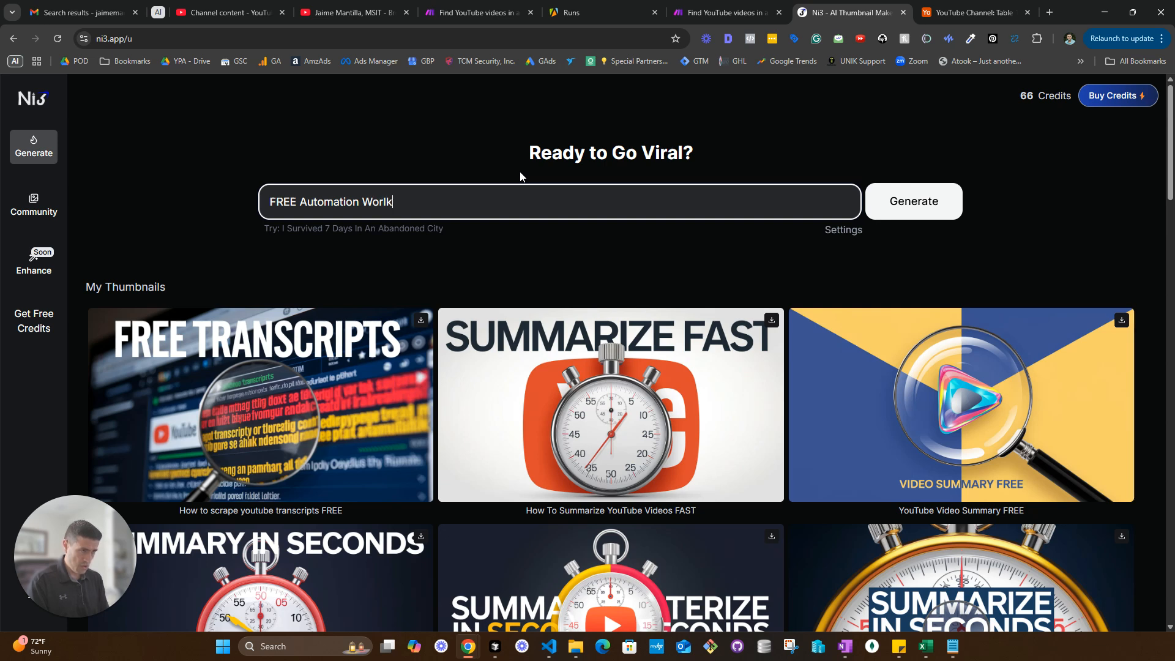
text(flow Te)
key(BackSpace)
key(BackSpace)
text(w Templates)
click(321, 265)
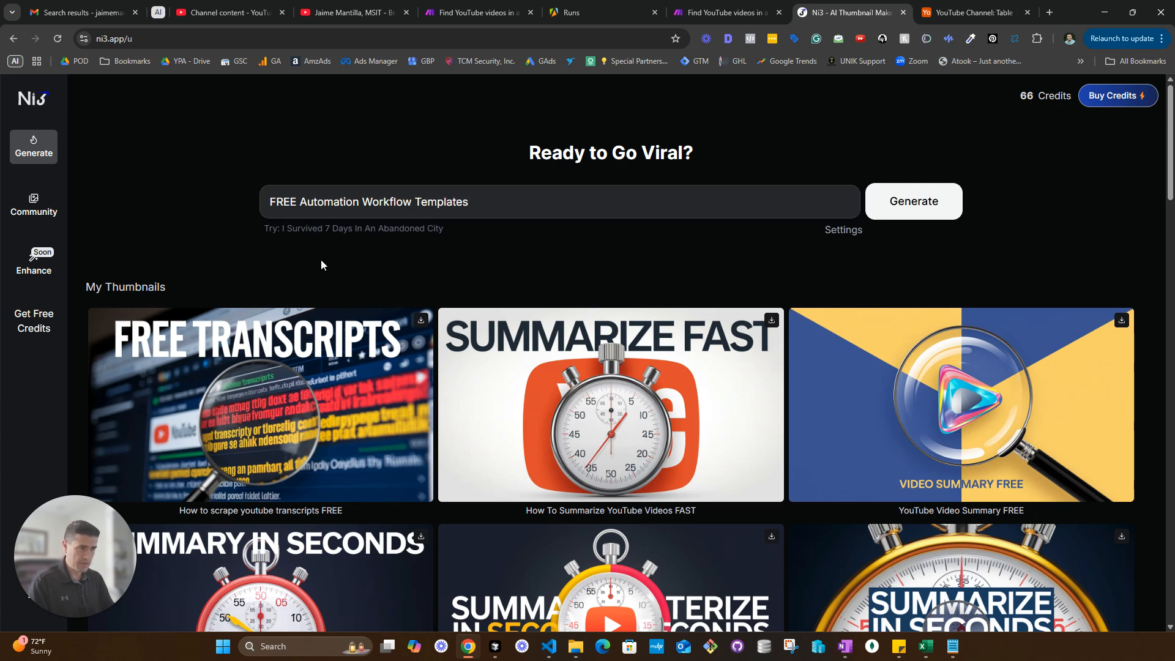
click(893, 203)
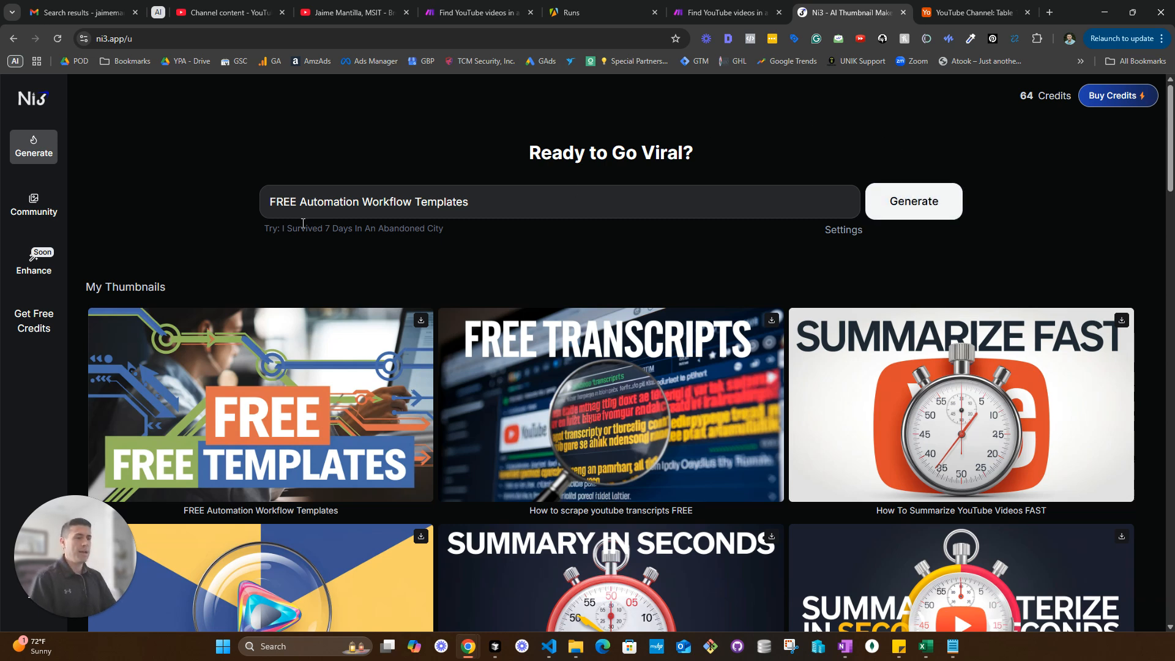
Remove "FREE" from the video title and generate a thumbnail for "Automation Workflow Templates"
double_click(287, 202)
key(BackSpace)
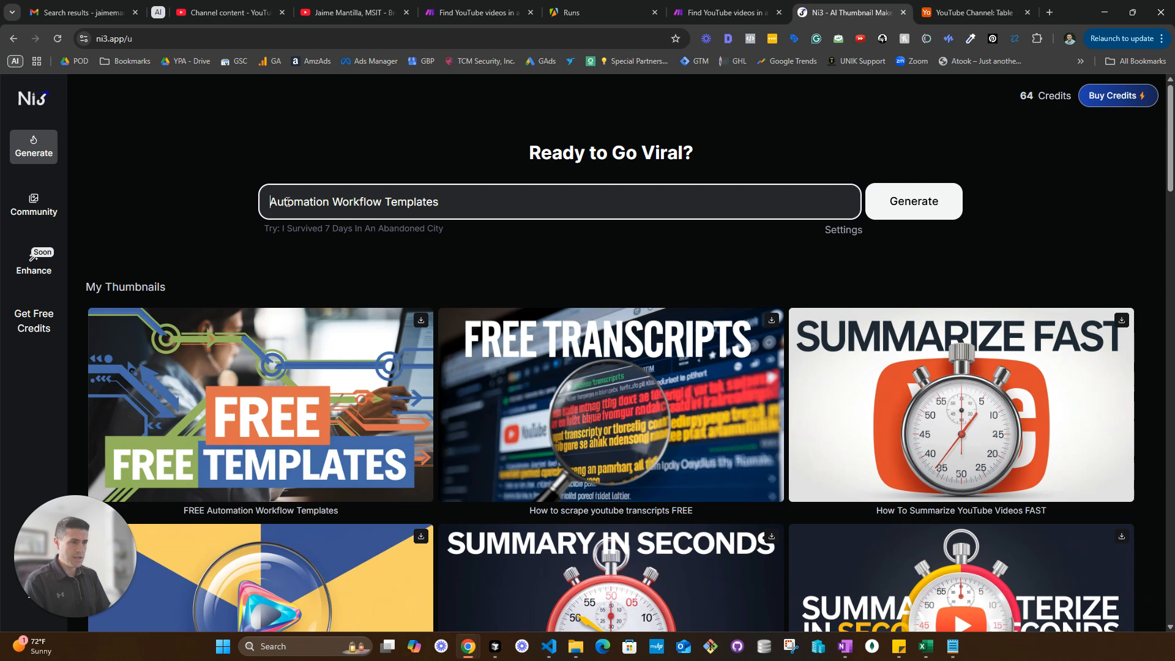
text(Ioc)
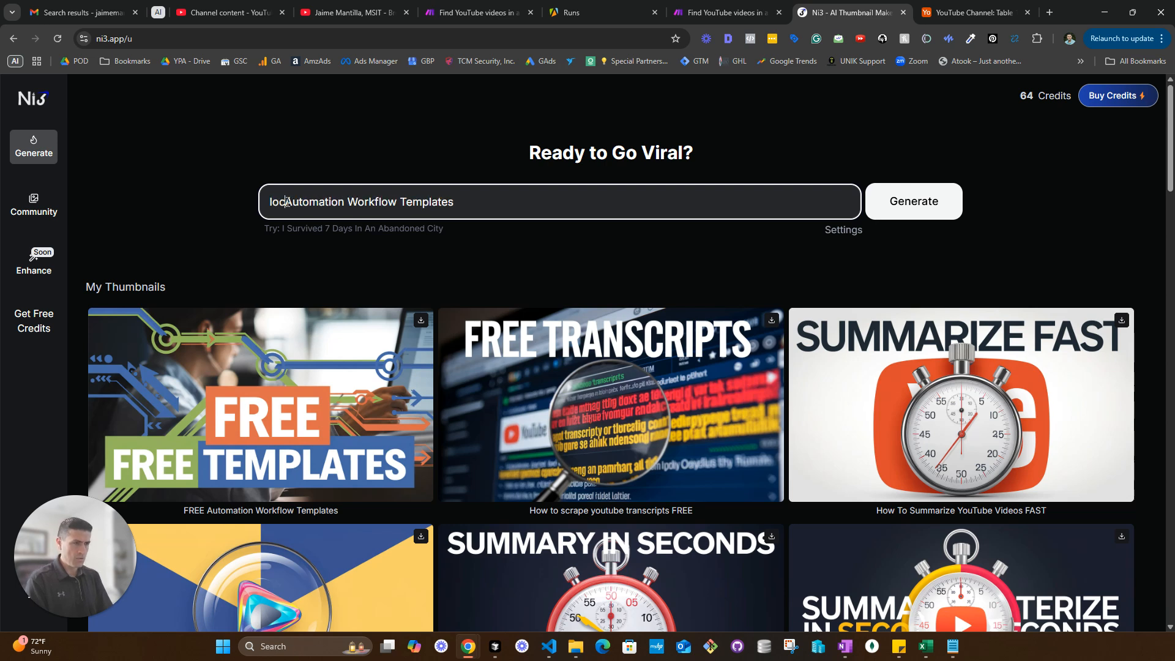
key(BackSpace)
key(BackSpace)
key(BackSpace)
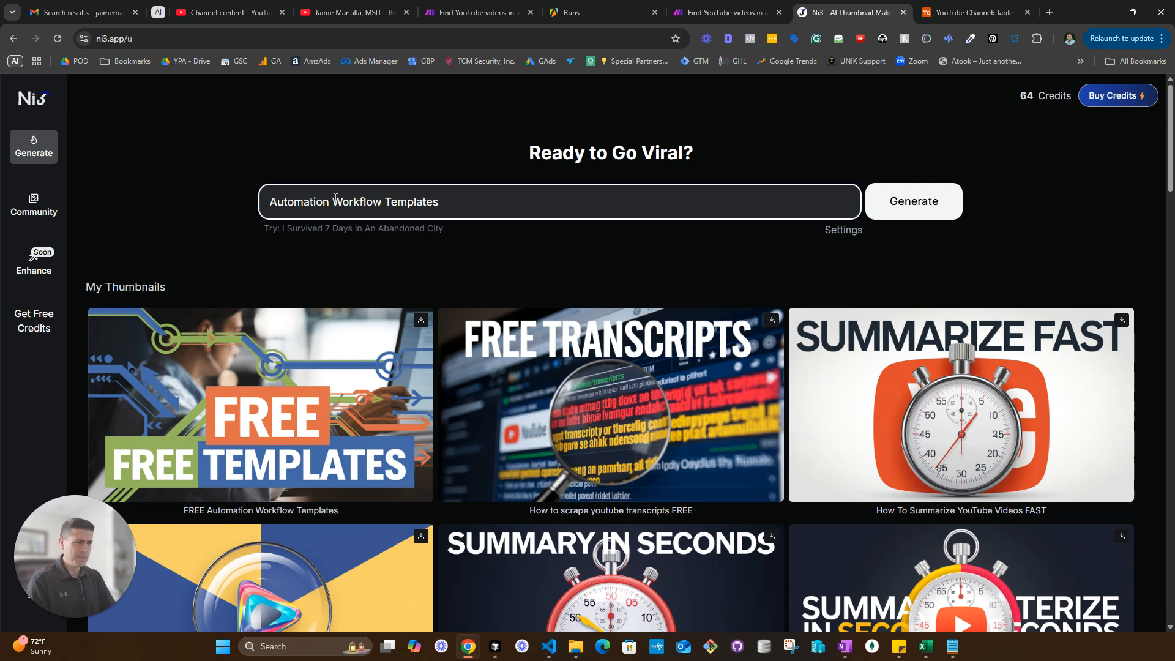
click(897, 204)
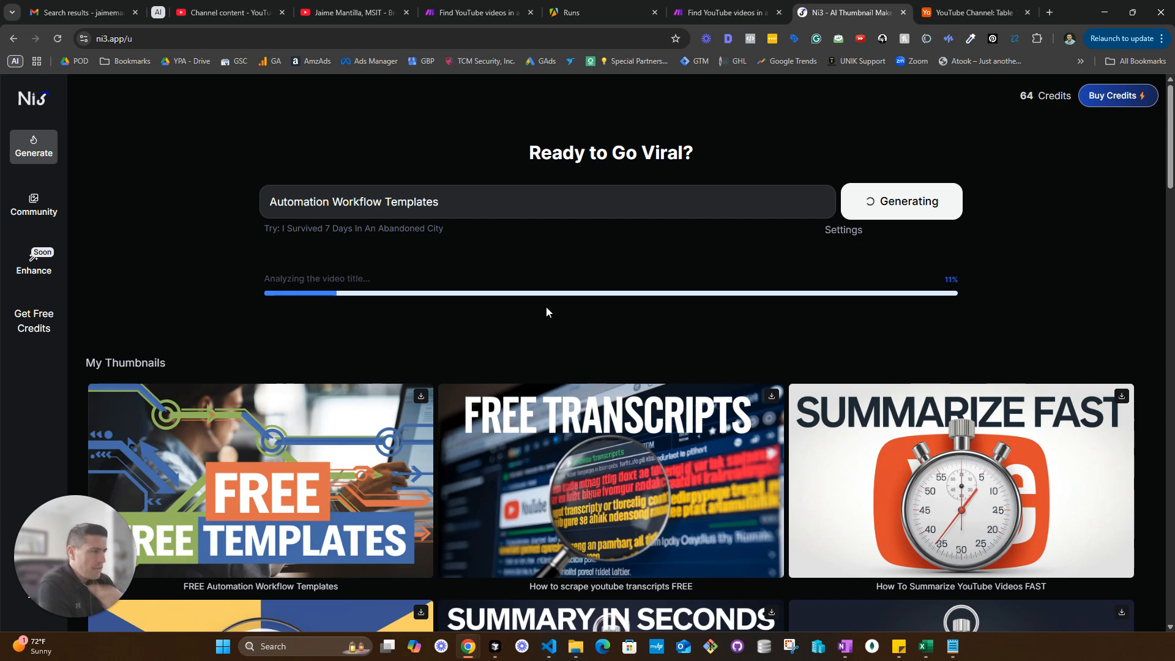
Check the advanced generation settings, close them, and look over the thumbnails including the newest one
click(855, 231)
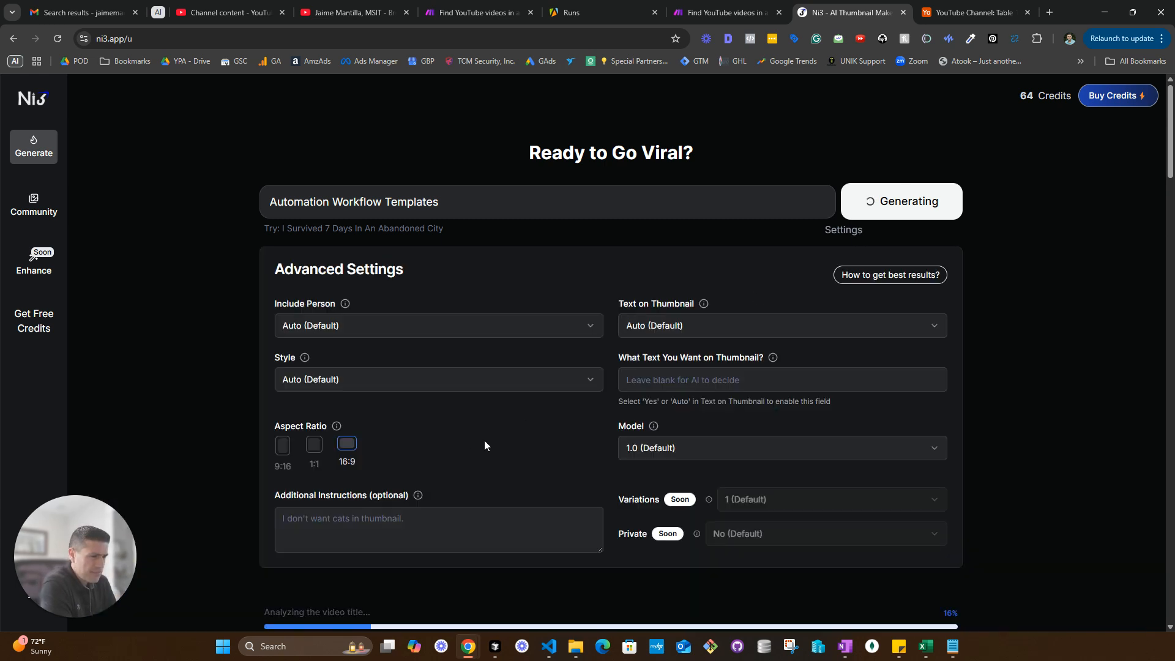
click(854, 231)
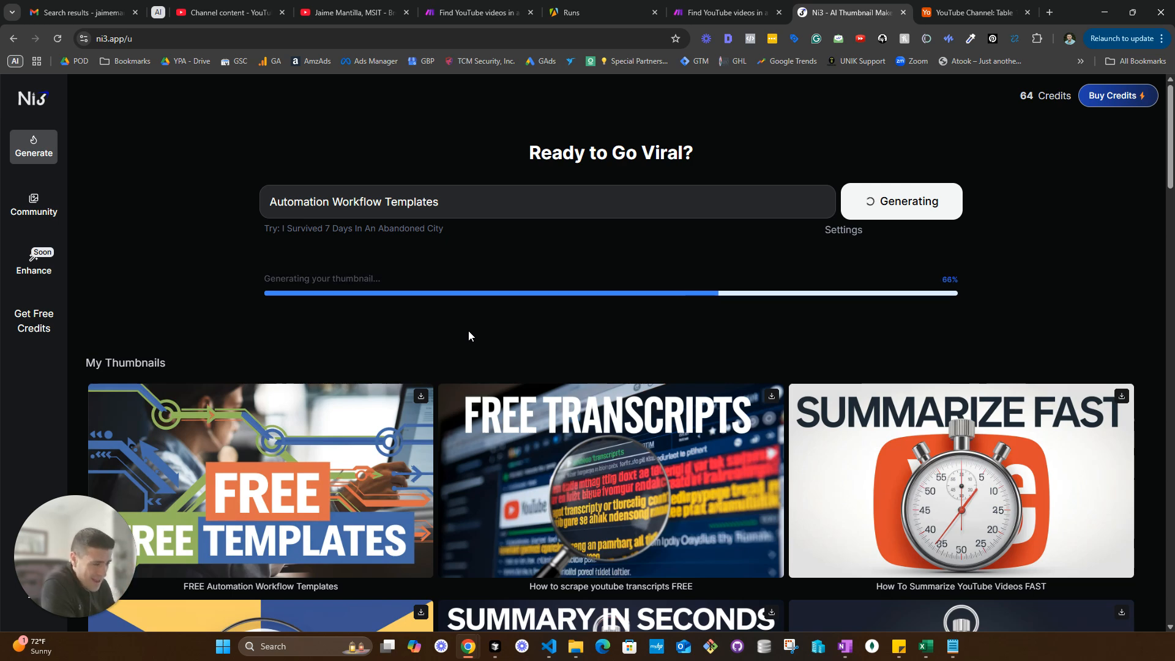
scroll(469, 335, down, 7)
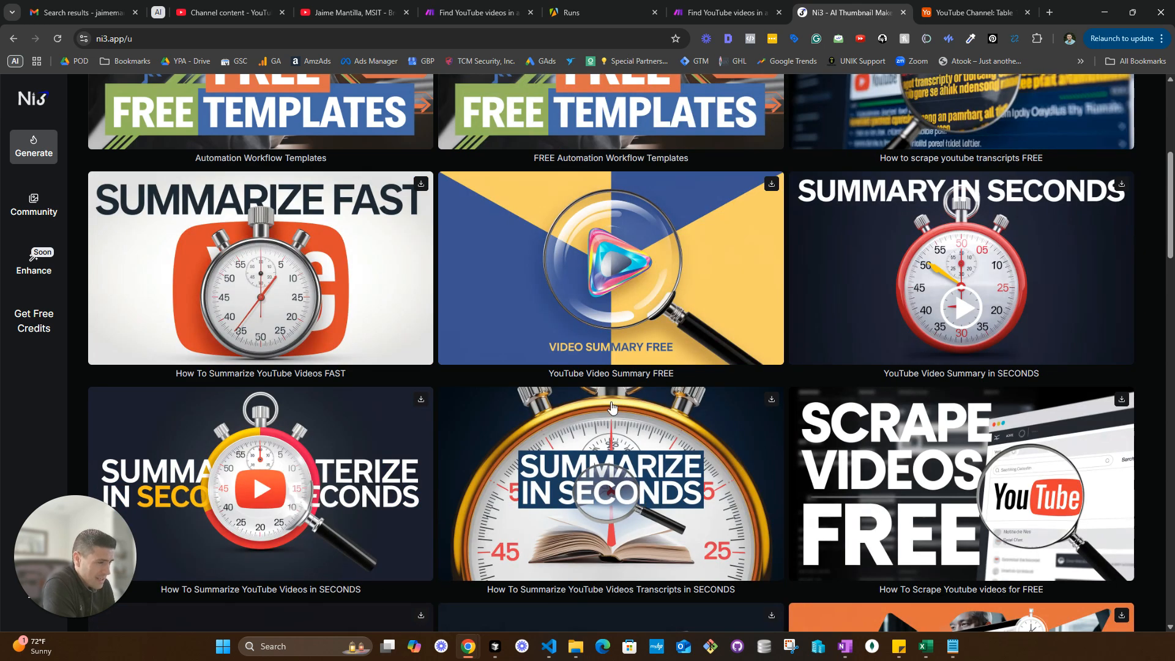
scroll(661, 516, up, 5)
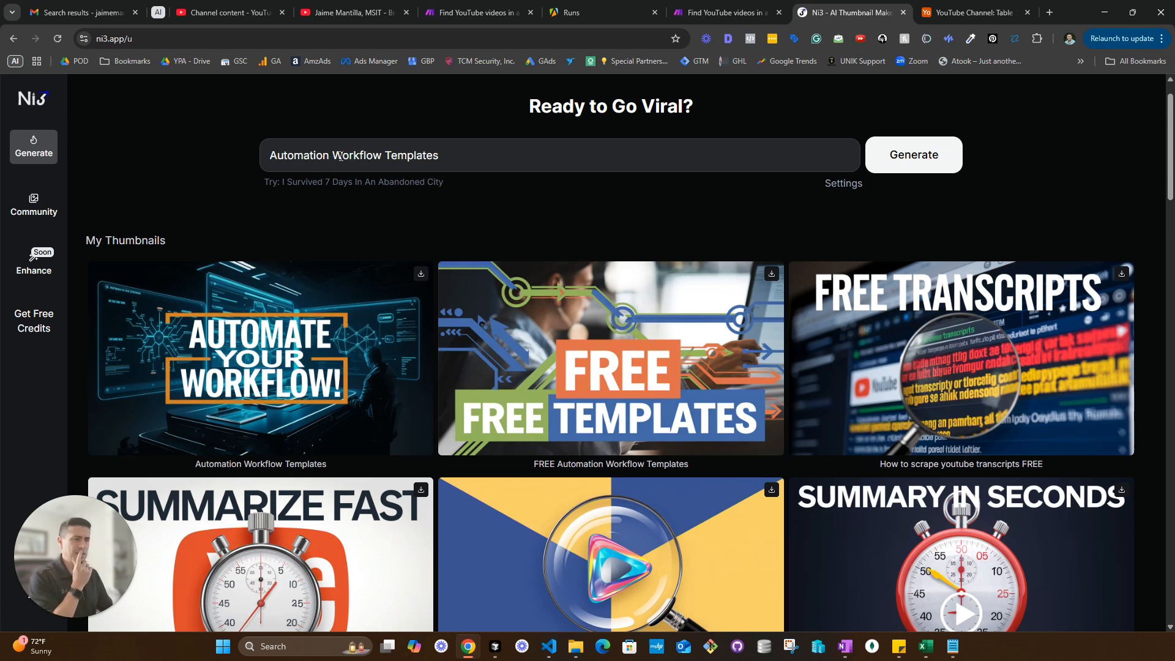
Replace the video title with "low code / no code automation" and generate a thumbnail from it
drag(447, 158, 262, 166)
key(BackSpace)
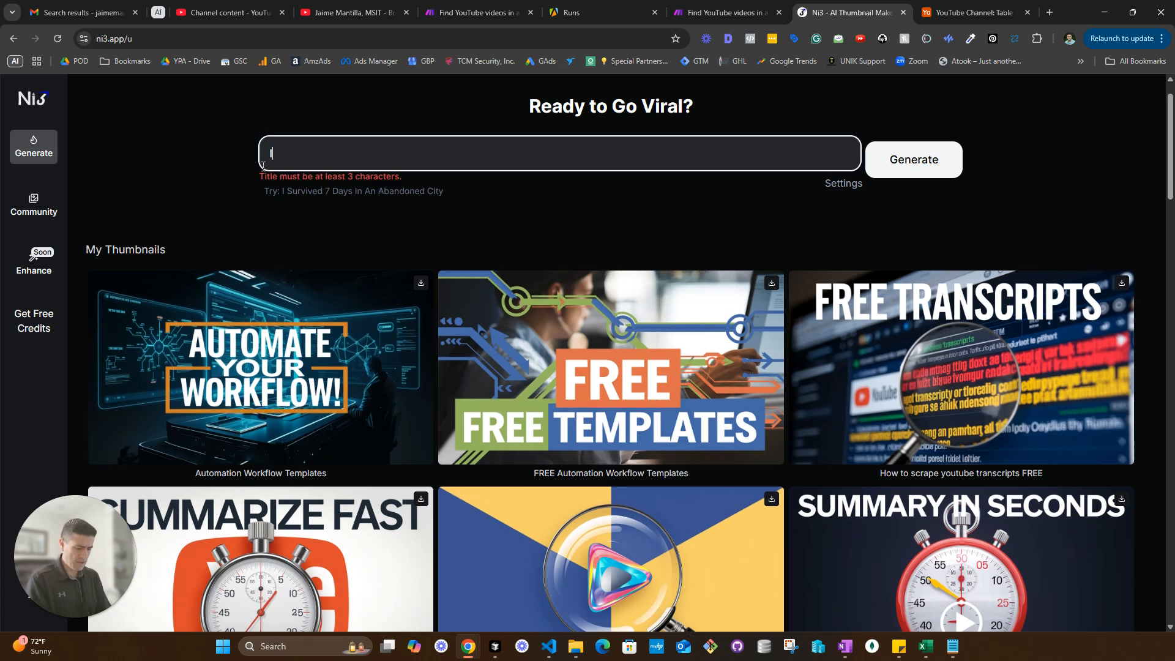
text(loc)
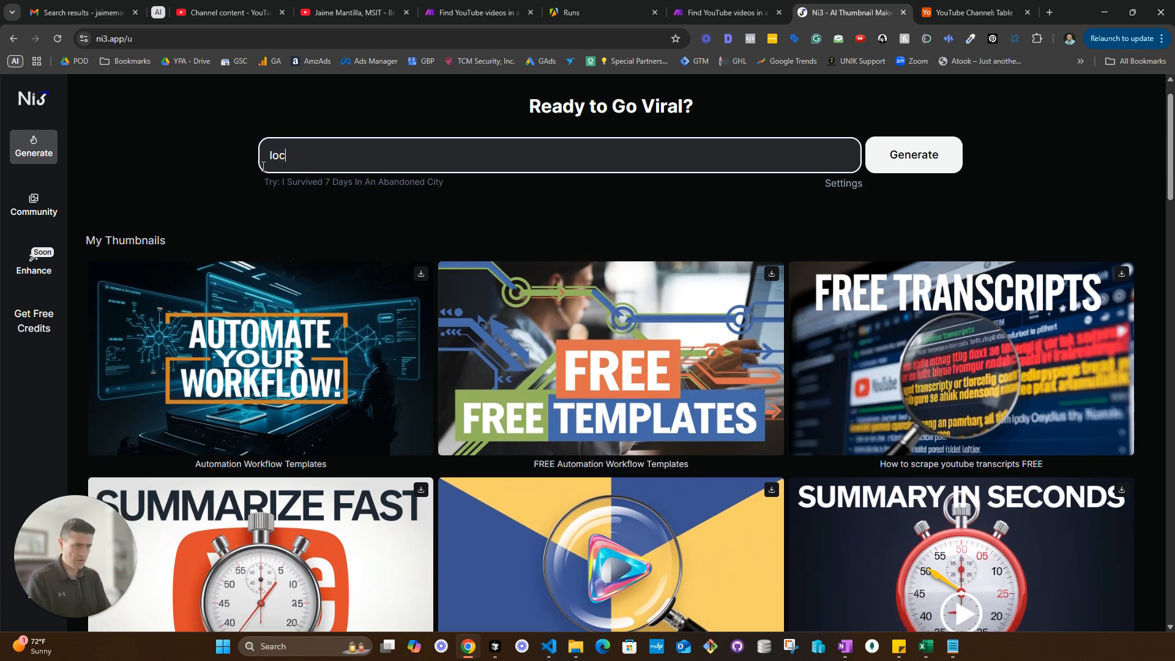
key(BackSpace)
text(w code / no code automation)
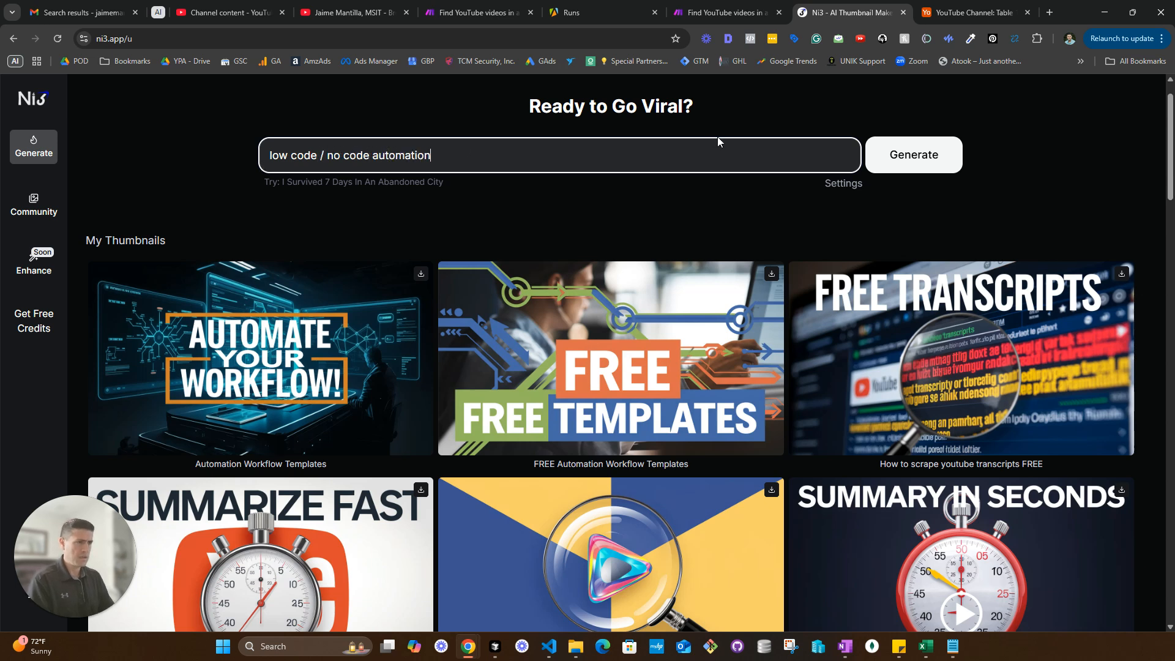
click(911, 166)
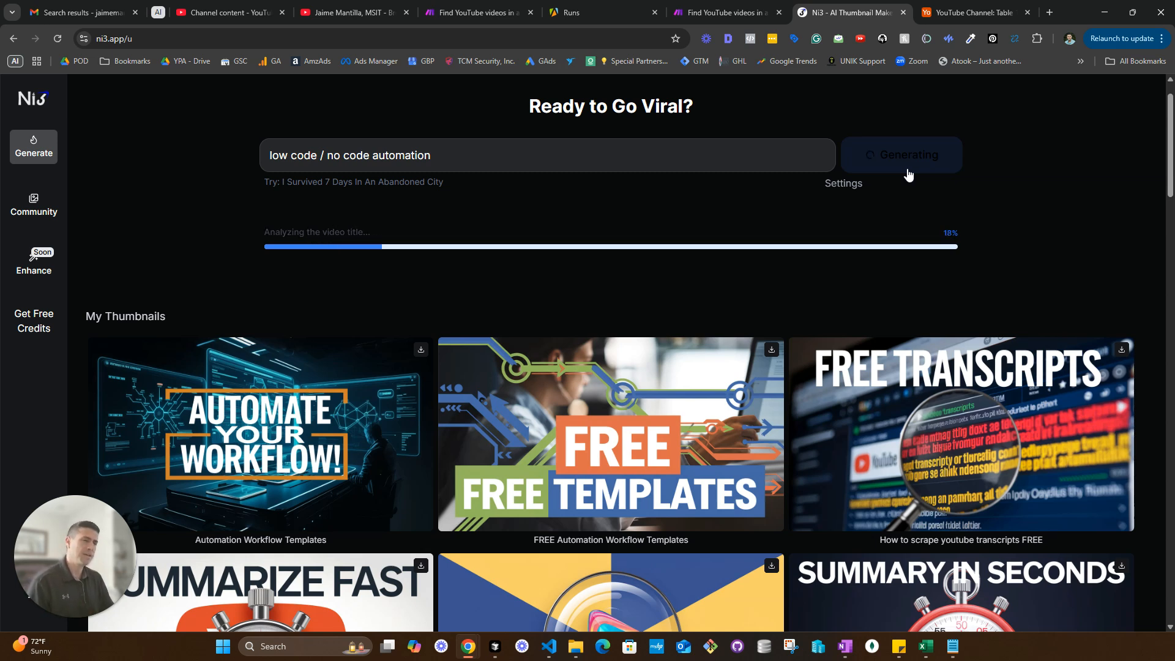
scroll(717, 486, down, 4)
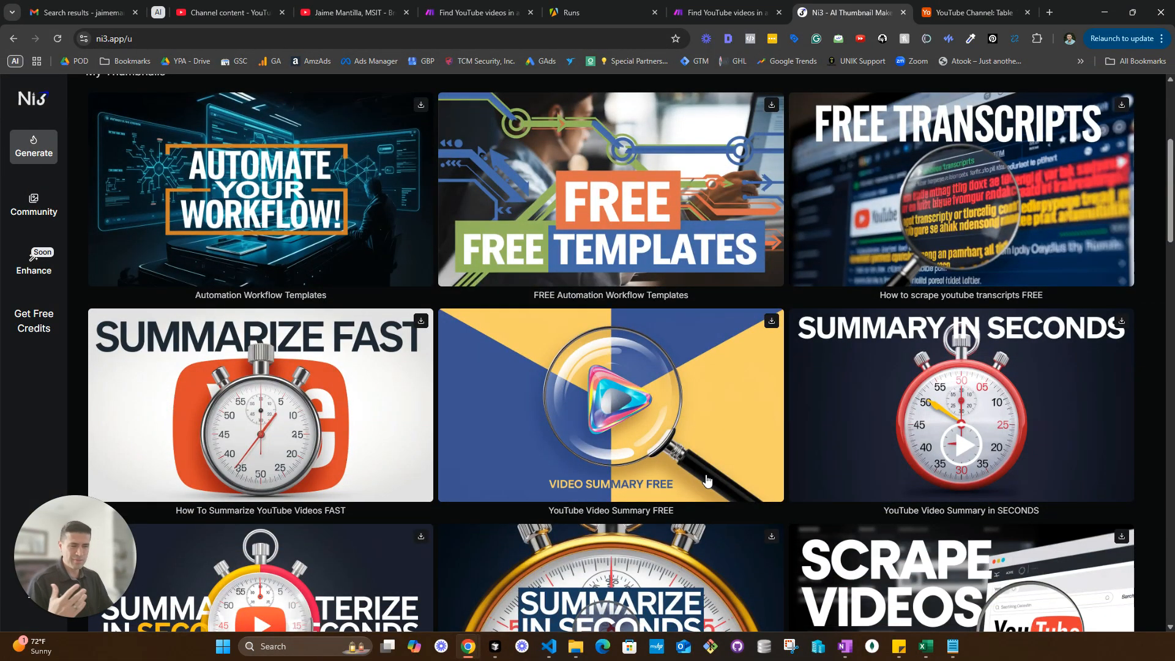
scroll(707, 481, down, 3)
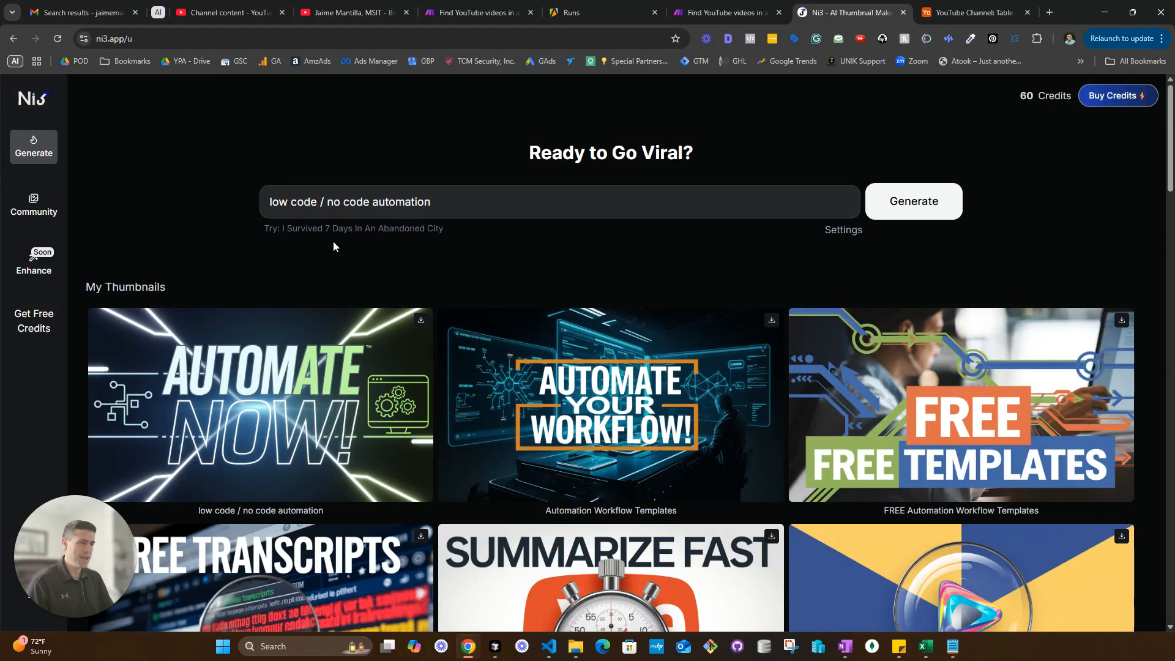
Replace the video title with "Make.com FREE Templates" and generate a thumbnail from it
triple_click(425, 204)
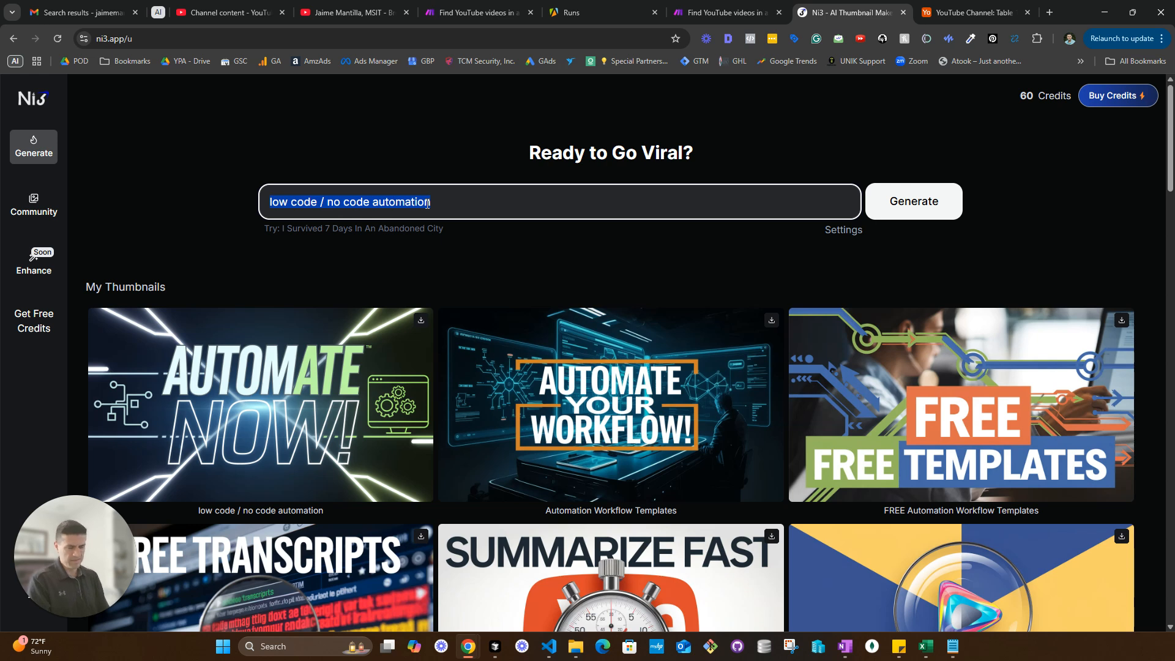
text(Make.com FREEE Teamp)
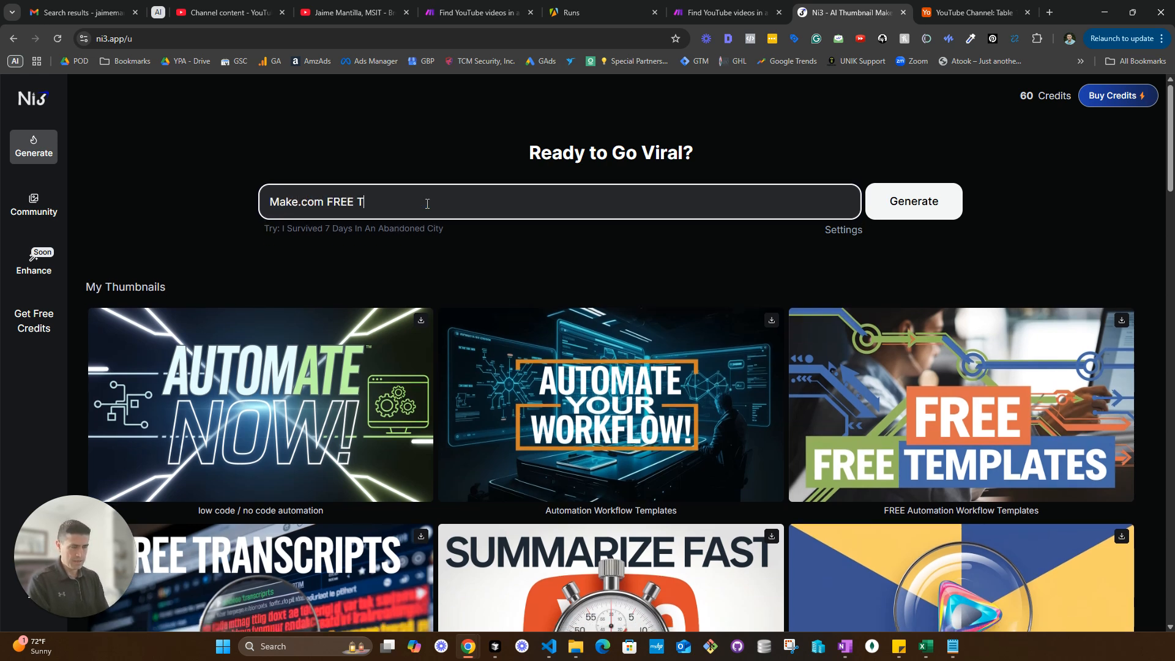
key(BackSpace)
key(BackSpace)
text(mp)
key(BackSpace)
key(BackSpace)
key(BackSpace)
text(mplates)
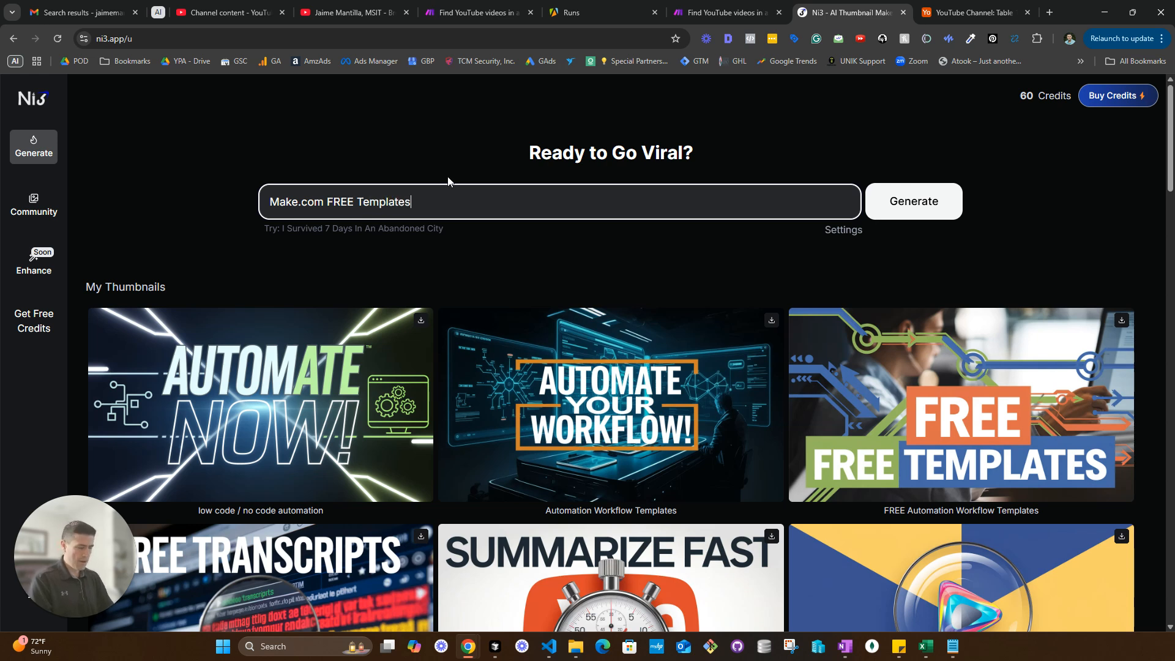
key(BackSpace)
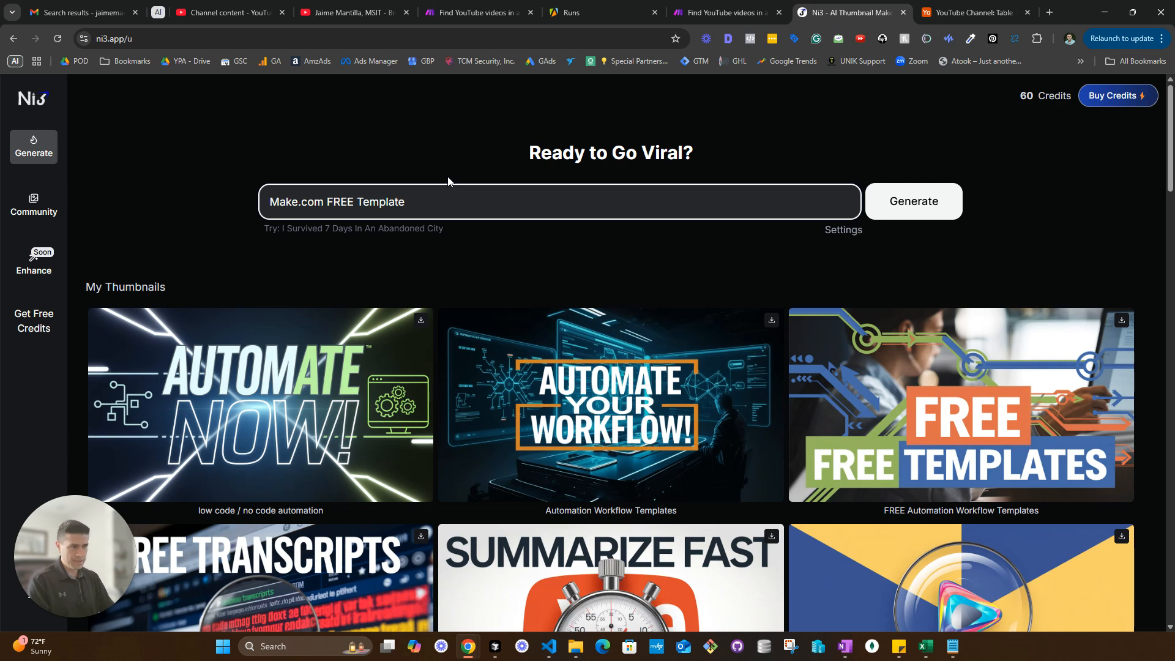
text(s)
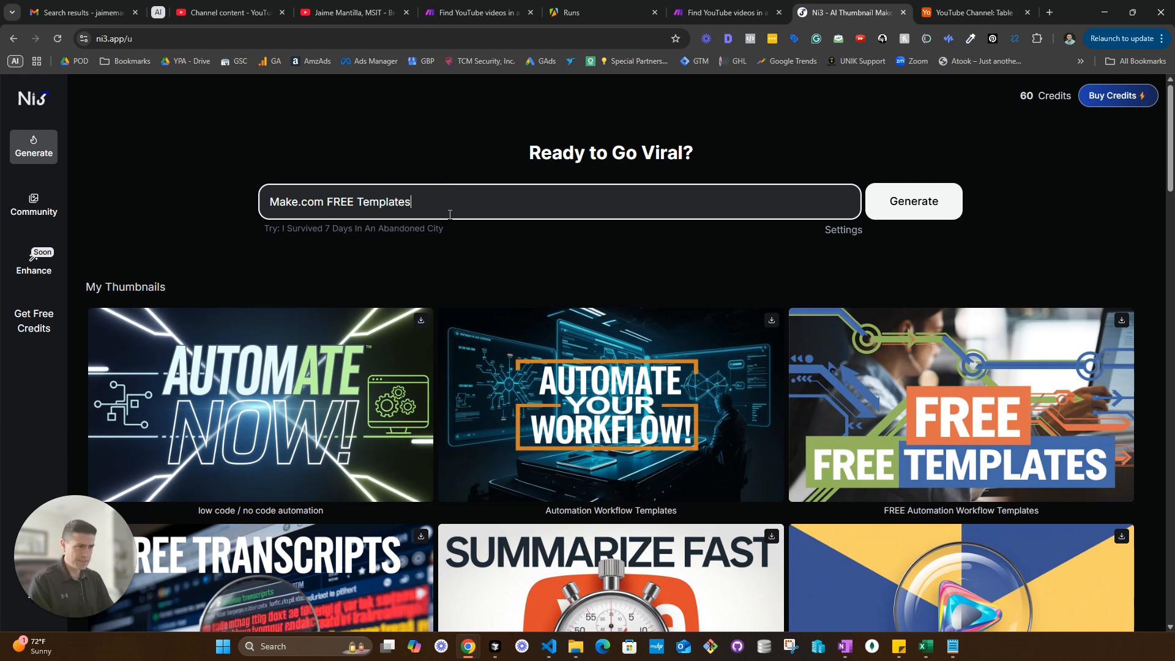
click(917, 208)
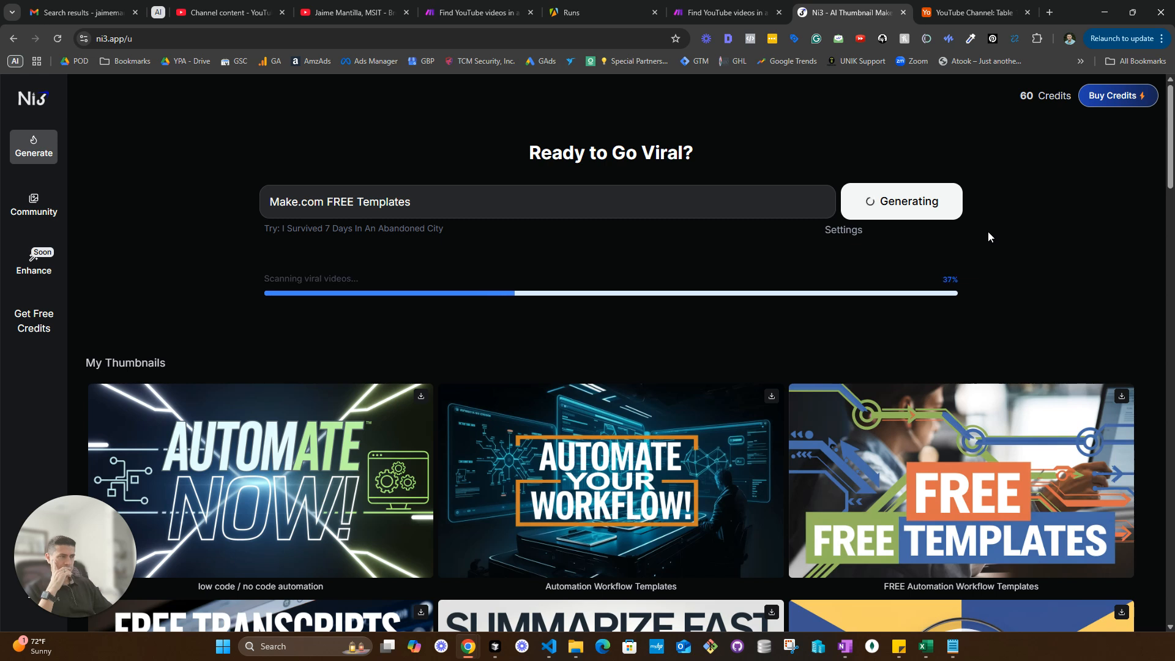
Open the advanced settings and review the available choices for including a person, style, and text on the thumbnail
click(856, 230)
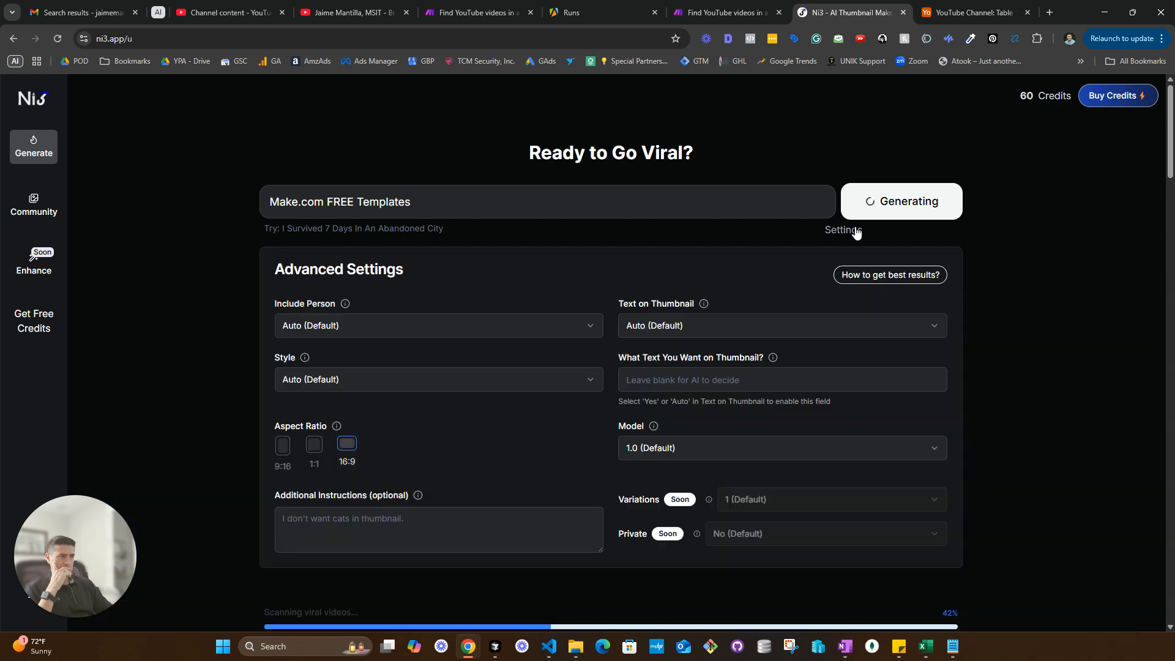
click(567, 328)
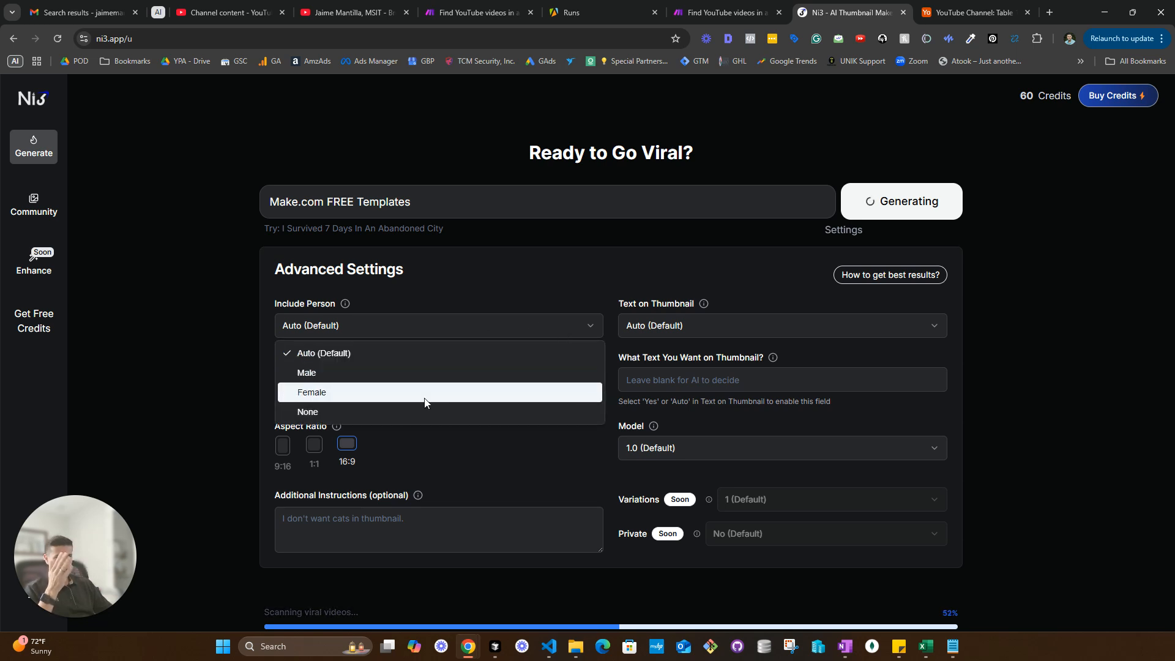
click(454, 474)
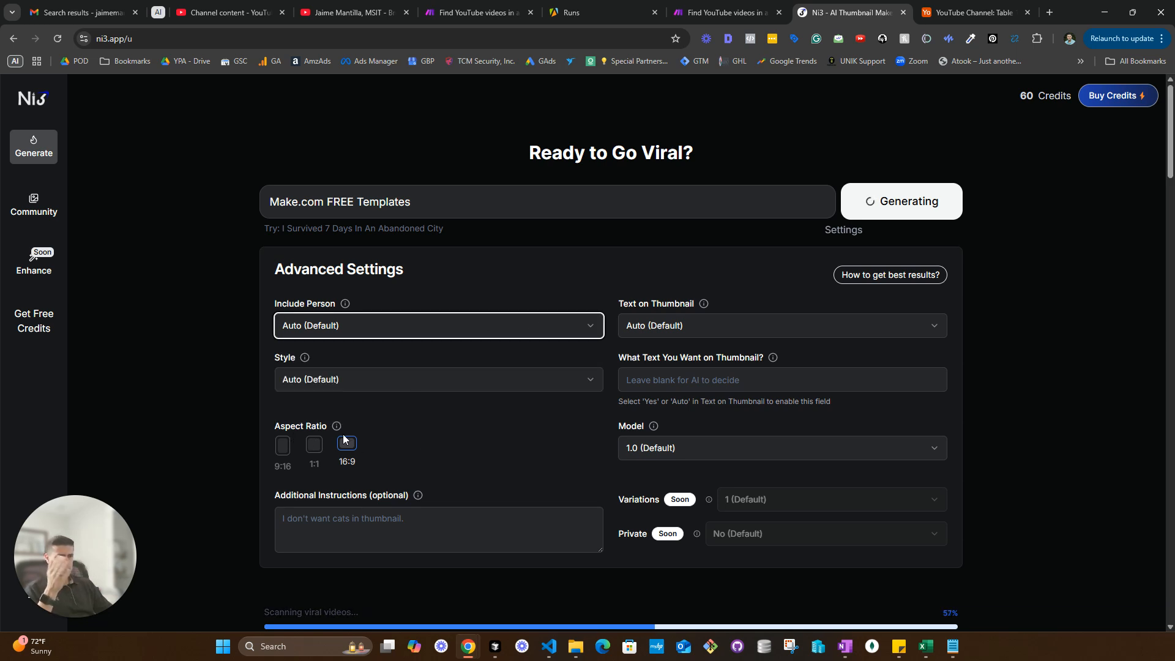
click(391, 382)
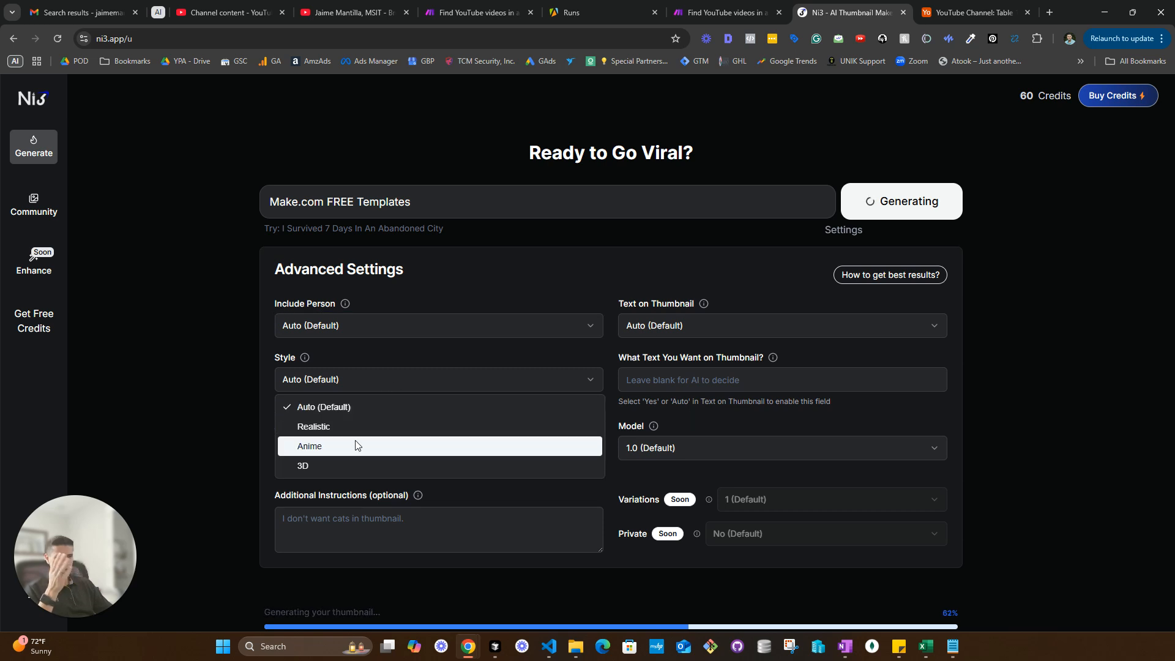
click(705, 325)
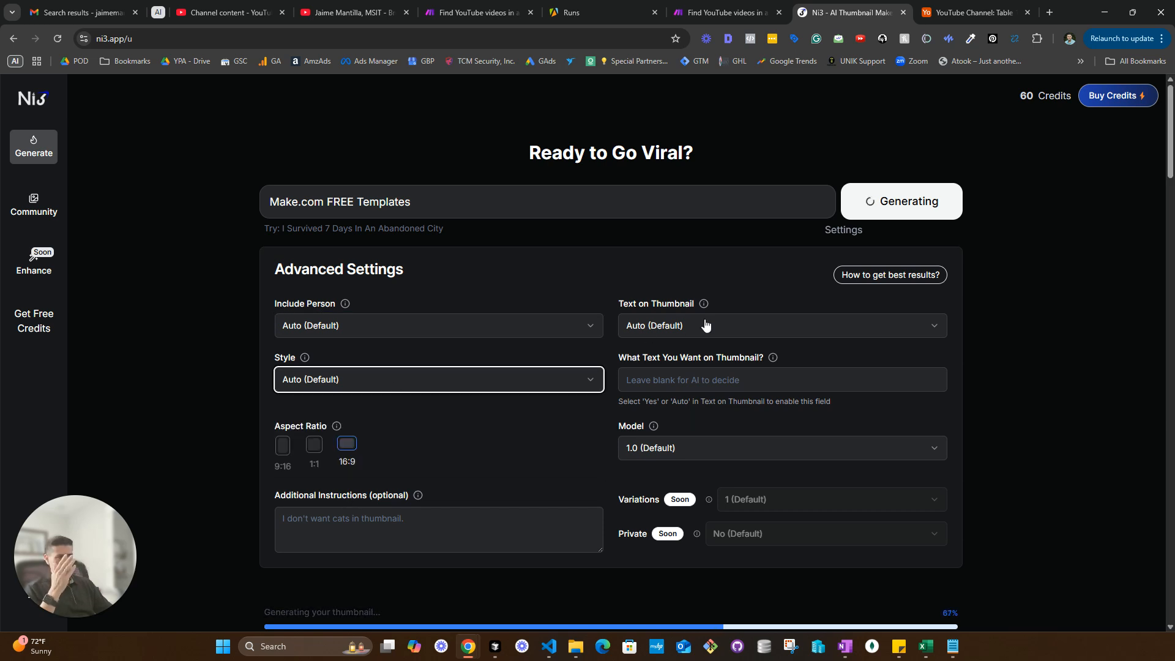
click(706, 325)
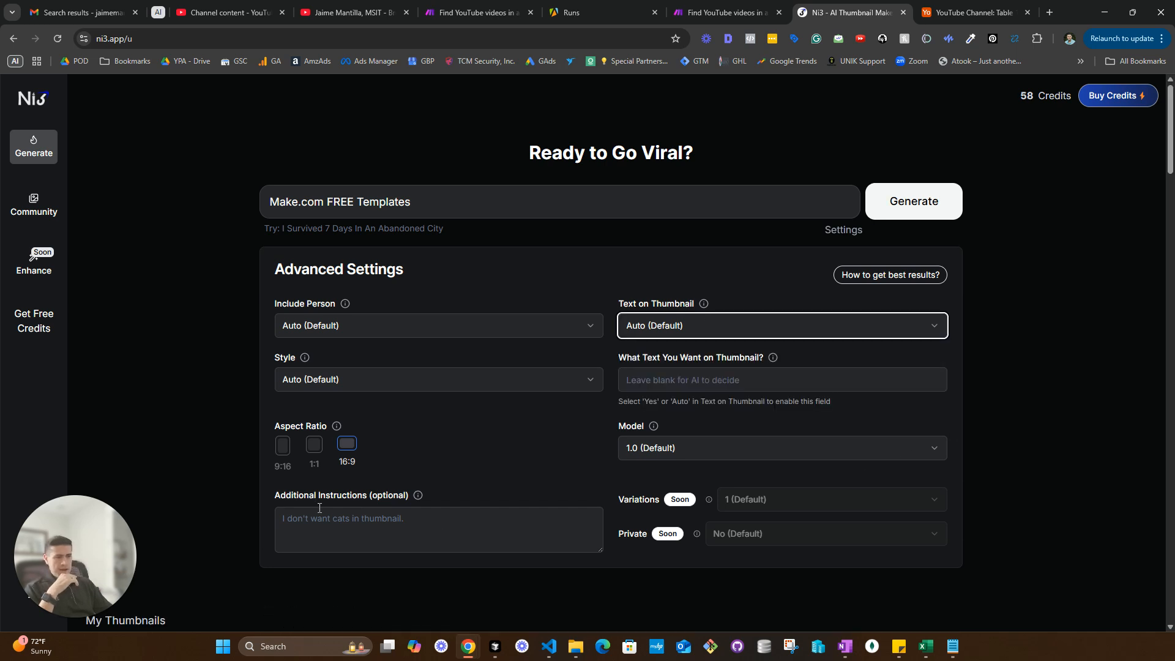
Browse the gallery of generated thumbnails, including the older SaaS, viral thumbnails, and AI sales role play designs
scroll(315, 509, down, 2)
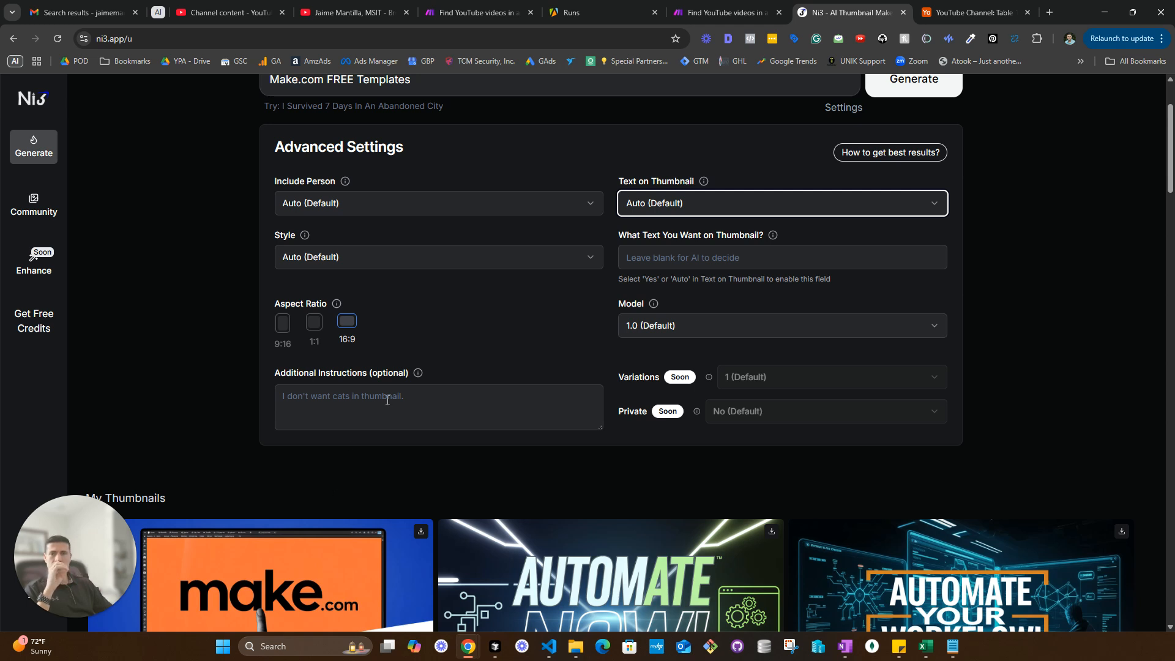
scroll(387, 400, down, 18)
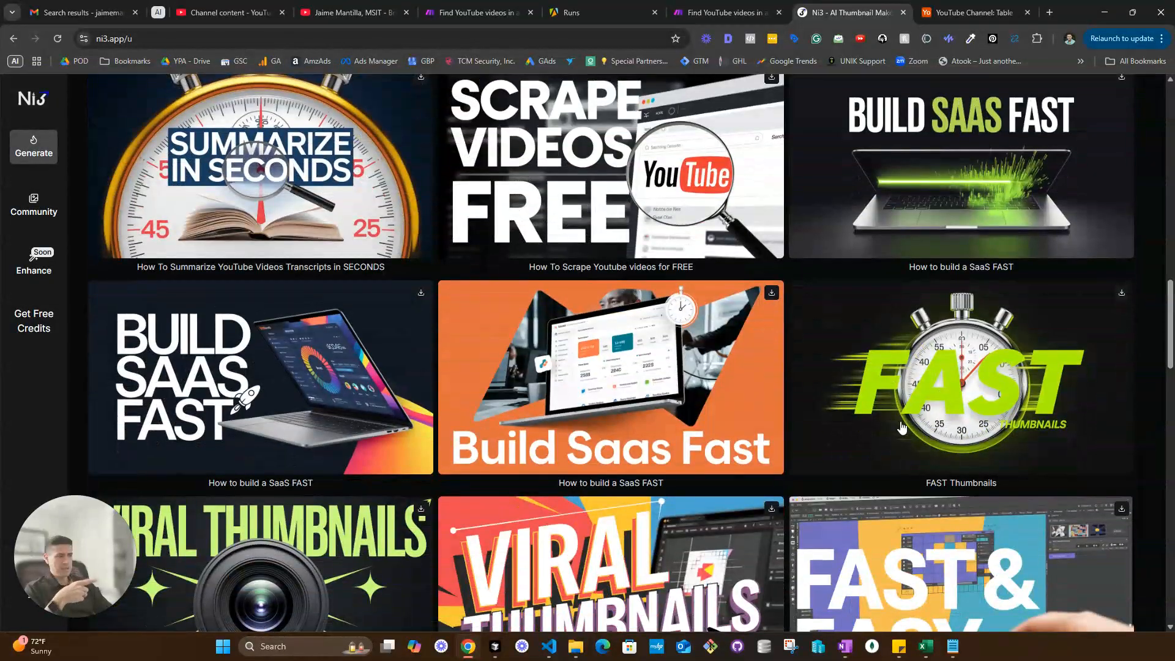
scroll(917, 417, down, 8)
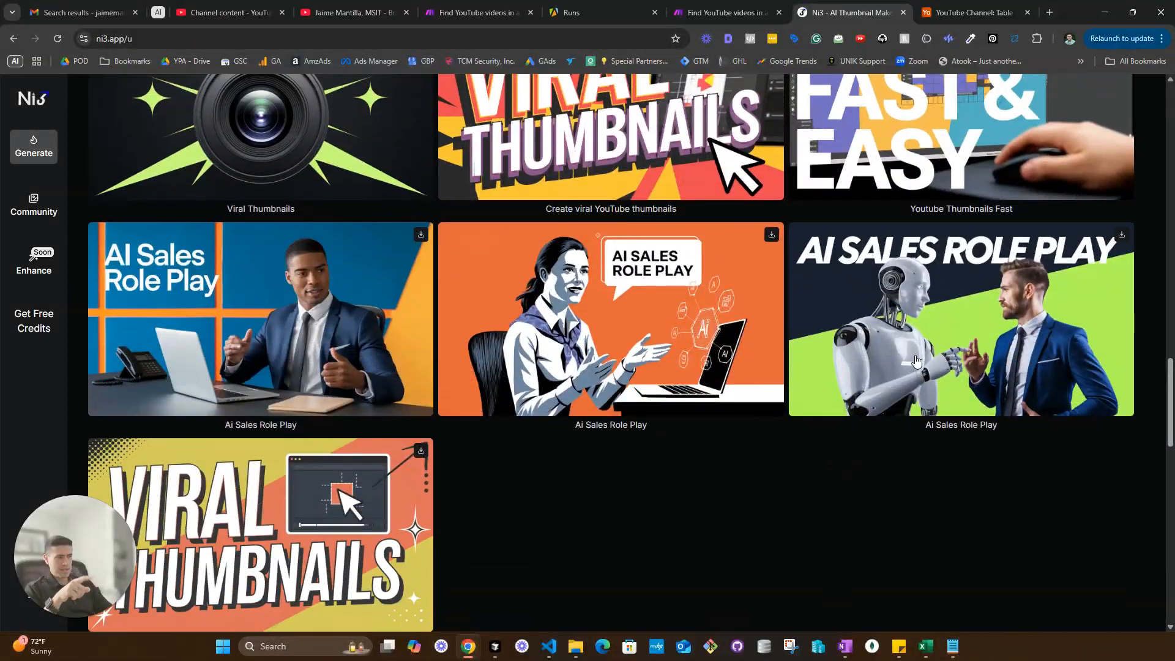
scroll(834, 460, down, 3)
scroll(612, 493, down, 10)
scroll(547, 428, up, 13)
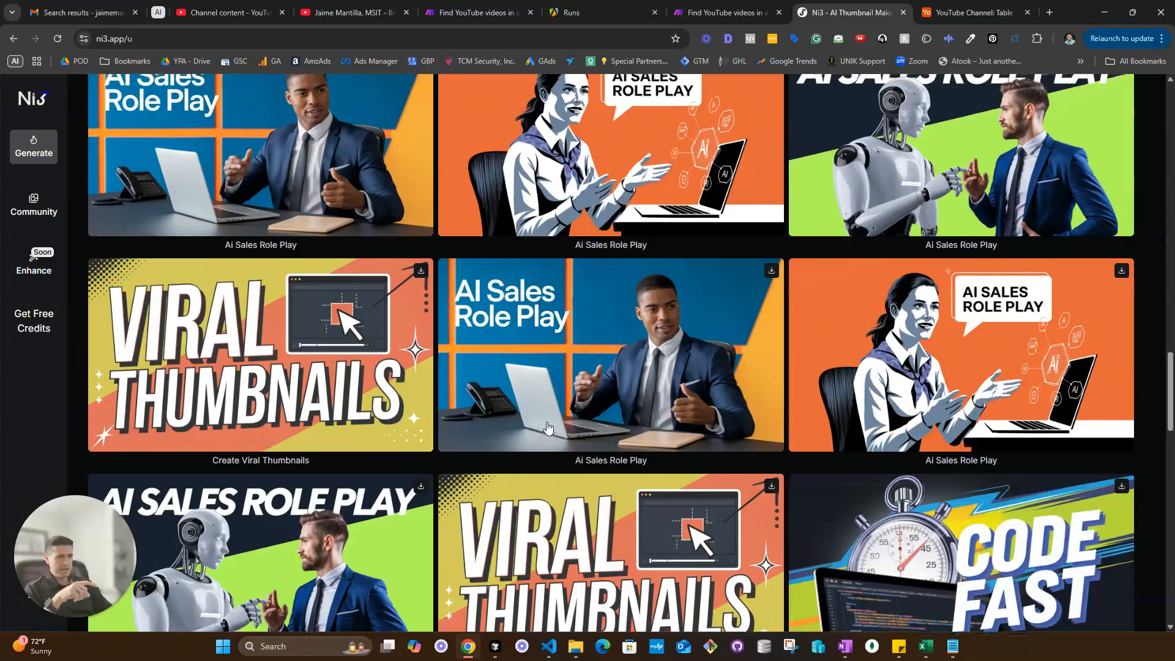
scroll(551, 420, down, 5)
scroll(554, 422, up, 5)
scroll(552, 422, up, 8)
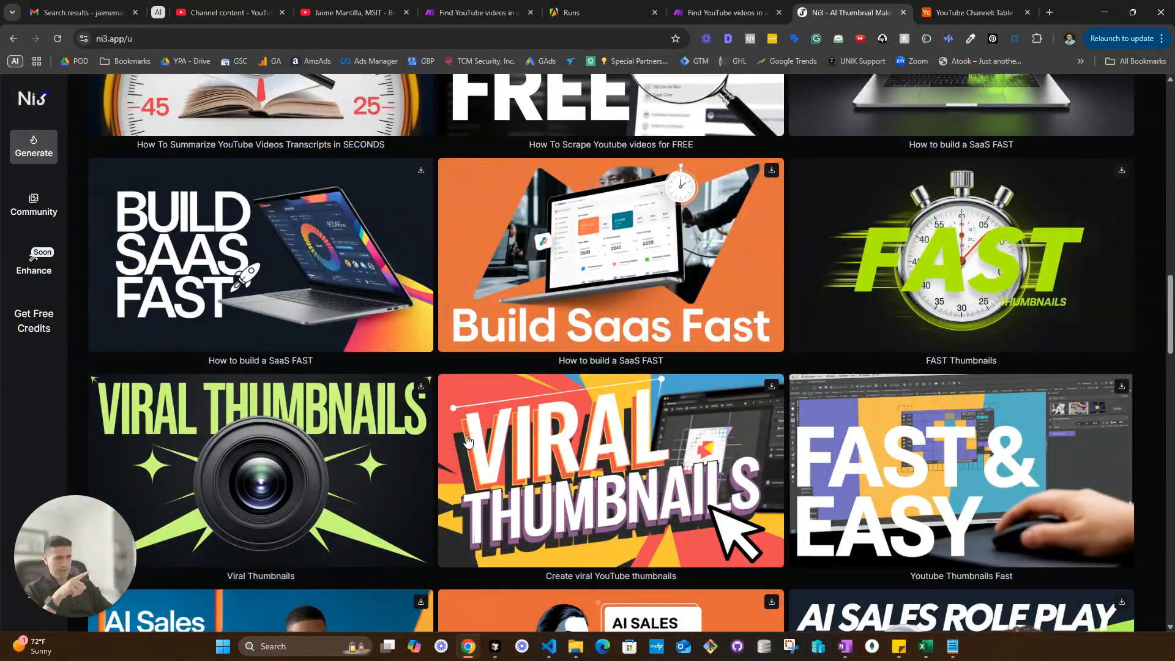
Return to the newest thumbnails, view the "Make.com FREE Templates" thumbnail enlarged, and close the preview
scroll(539, 374, up, 12)
scroll(539, 374, up, 5)
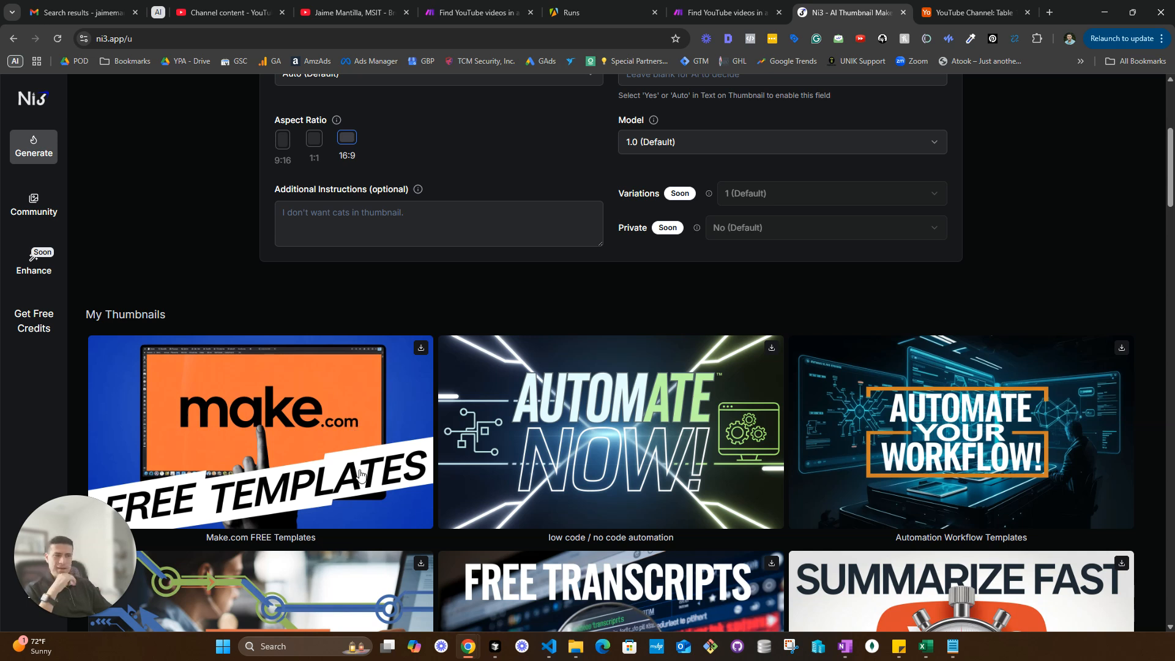
click(371, 412)
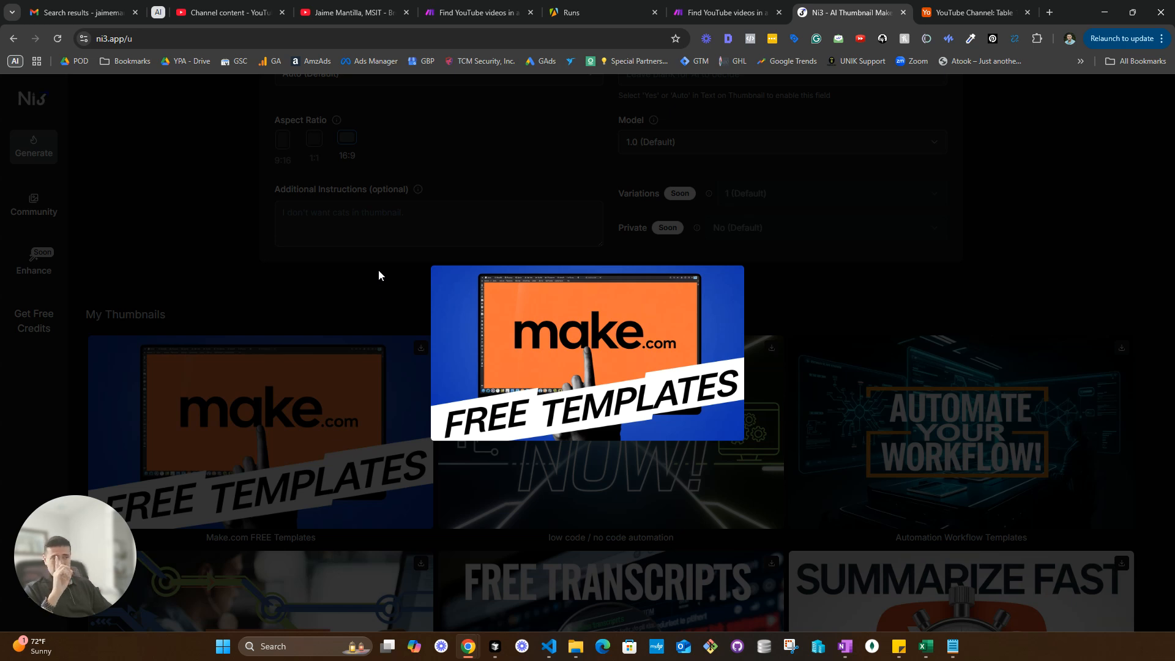
click(409, 243)
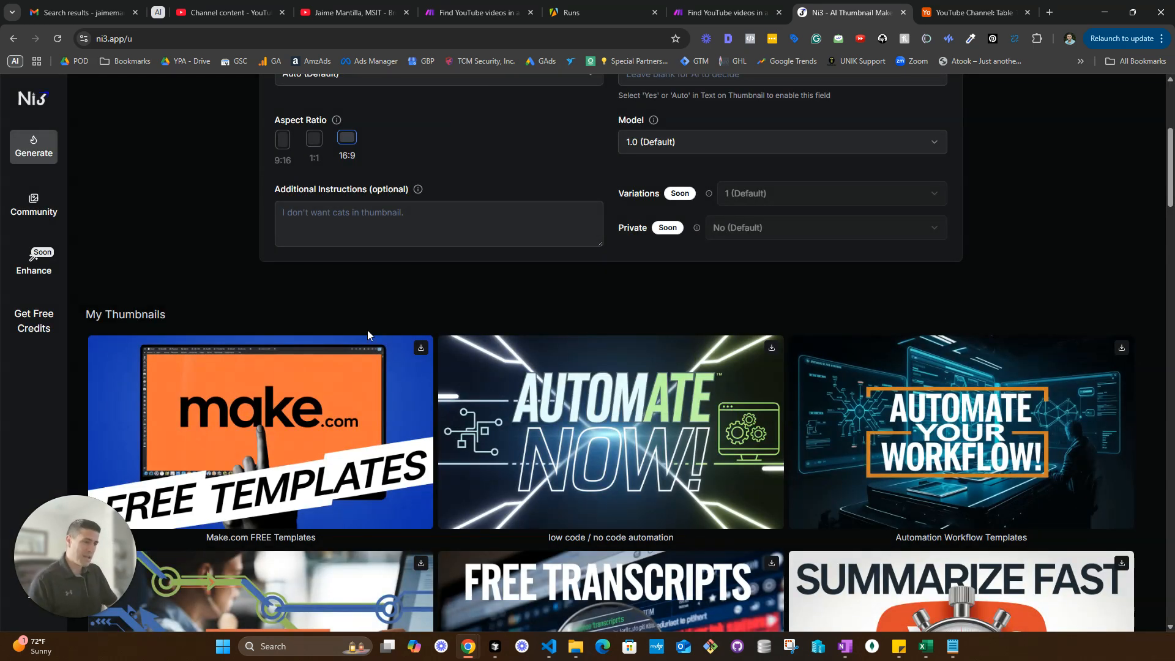